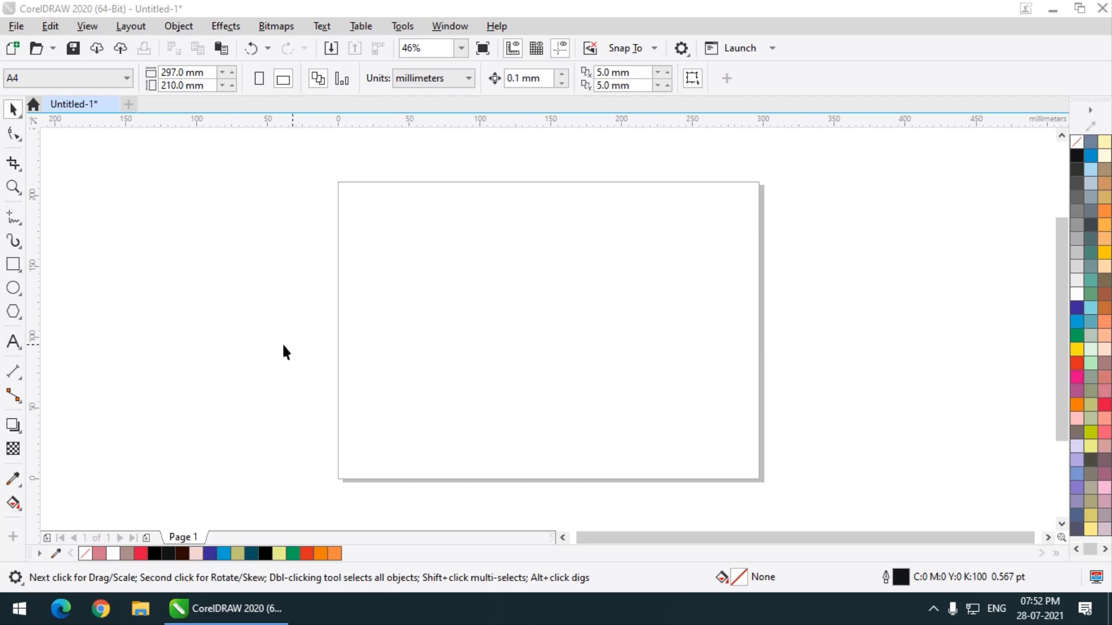
Draw a circle about 144 mm in diameter over the page's edge, fill it red, and shift it slightly toward the page.
{"action": "left_click", "coordinate": [20, 288]}
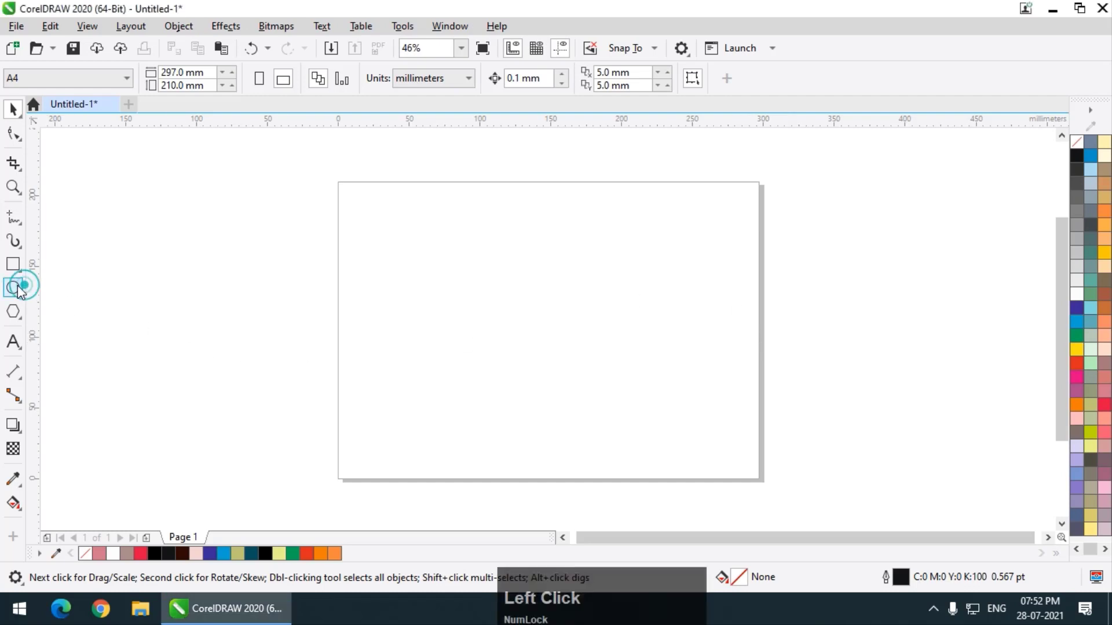
{"action": "left_click", "coordinate": [91, 289]}
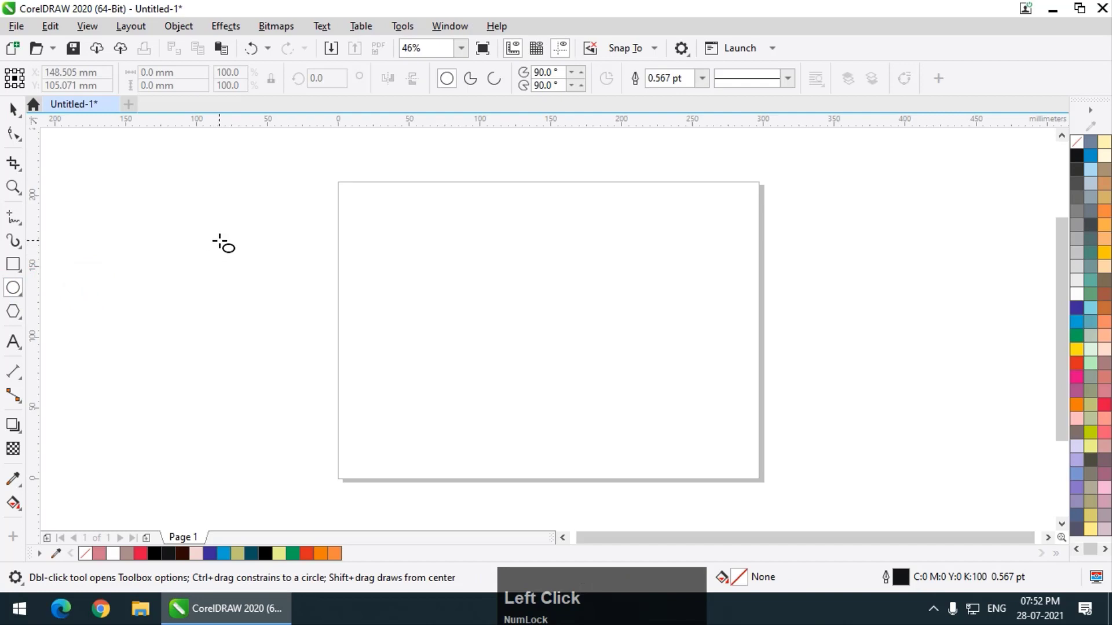
{"action": "left_click", "coordinate": [226, 224]}
{"action": "left_click_drag", "start_coordinate": [238, 244], "coordinate": [403, 428]}
{"action": "left_click", "coordinate": [1103, 405]}
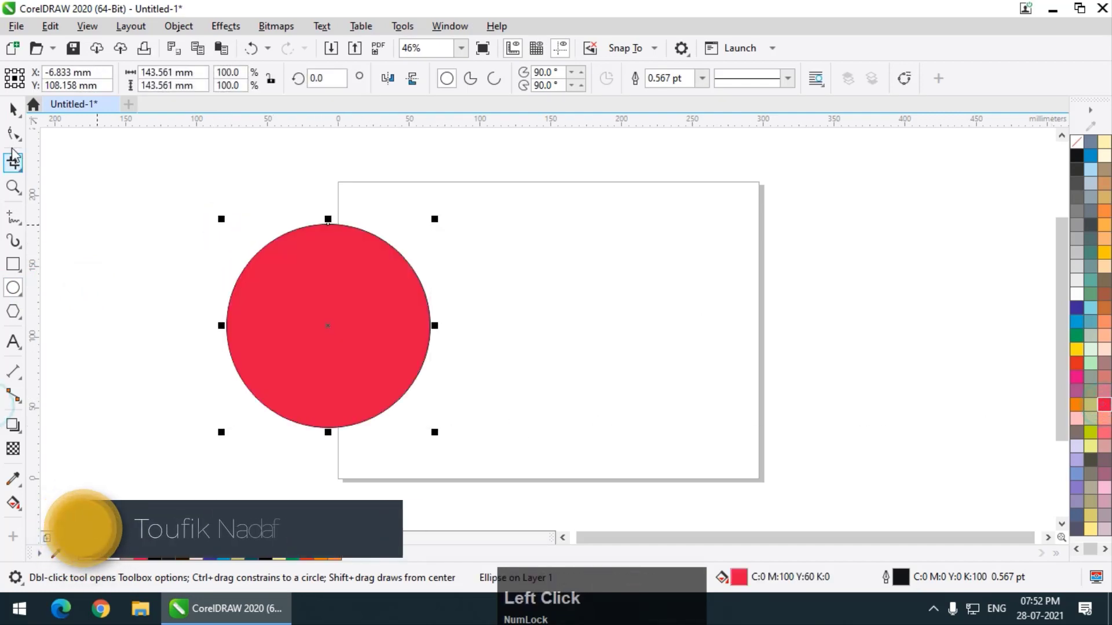
{"action": "left_click", "coordinate": [12, 108]}
{"action": "left_click_drag", "start_coordinate": [326, 301], "coordinate": [356, 301]}
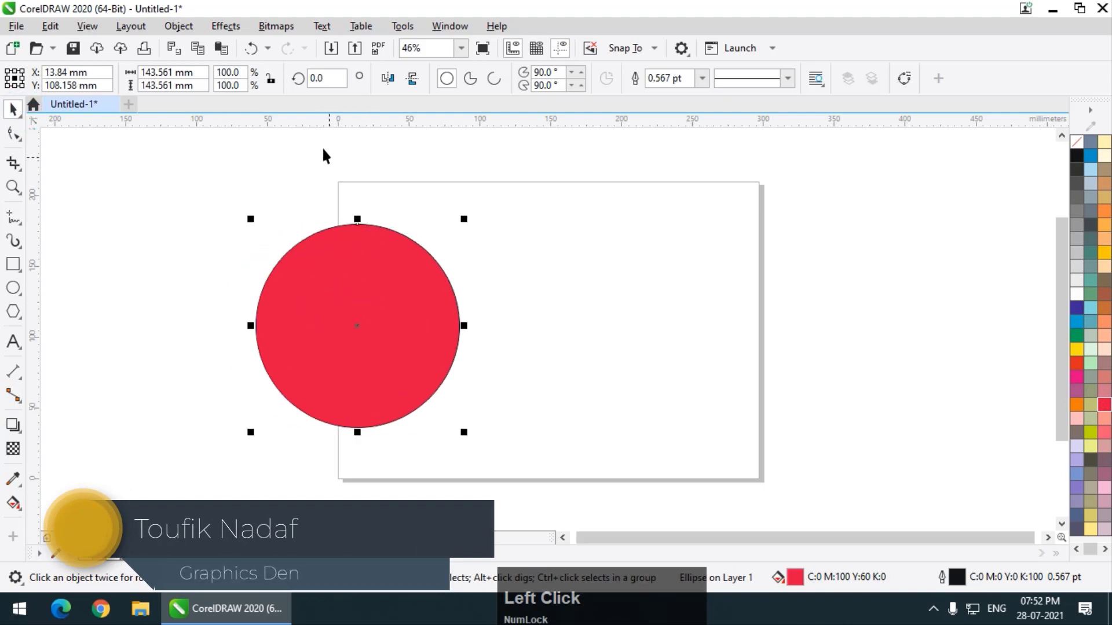
Open the Bevel effect settings, place the red circle on the page, and apply a Soft edge bevel to it.
{"action": "left_click", "coordinate": [224, 25]}
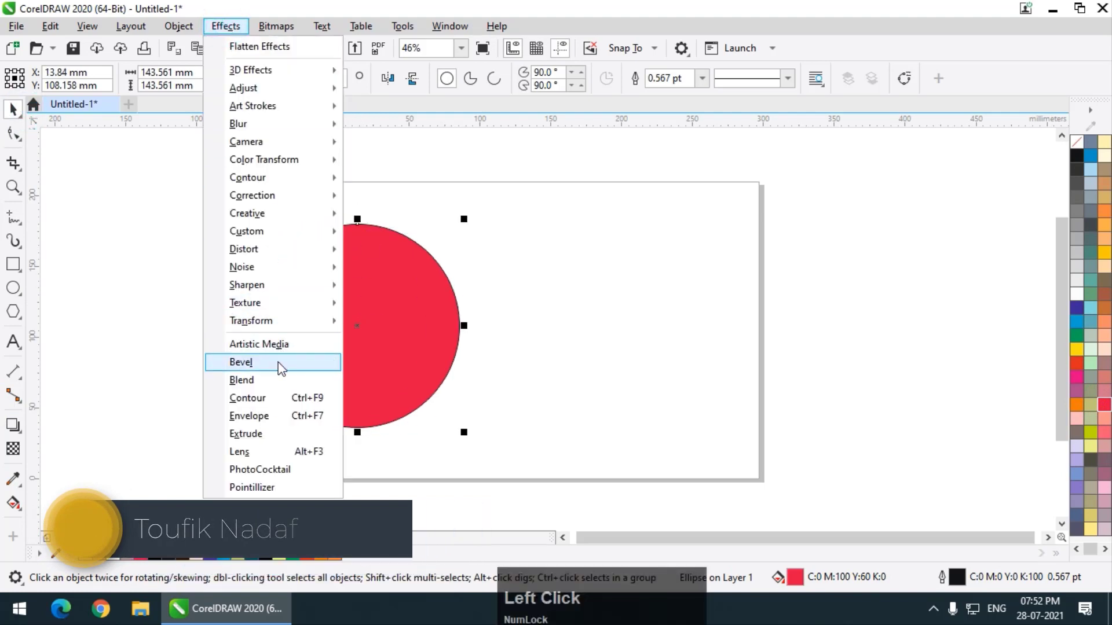
{"action": "left_click", "coordinate": [278, 362]}
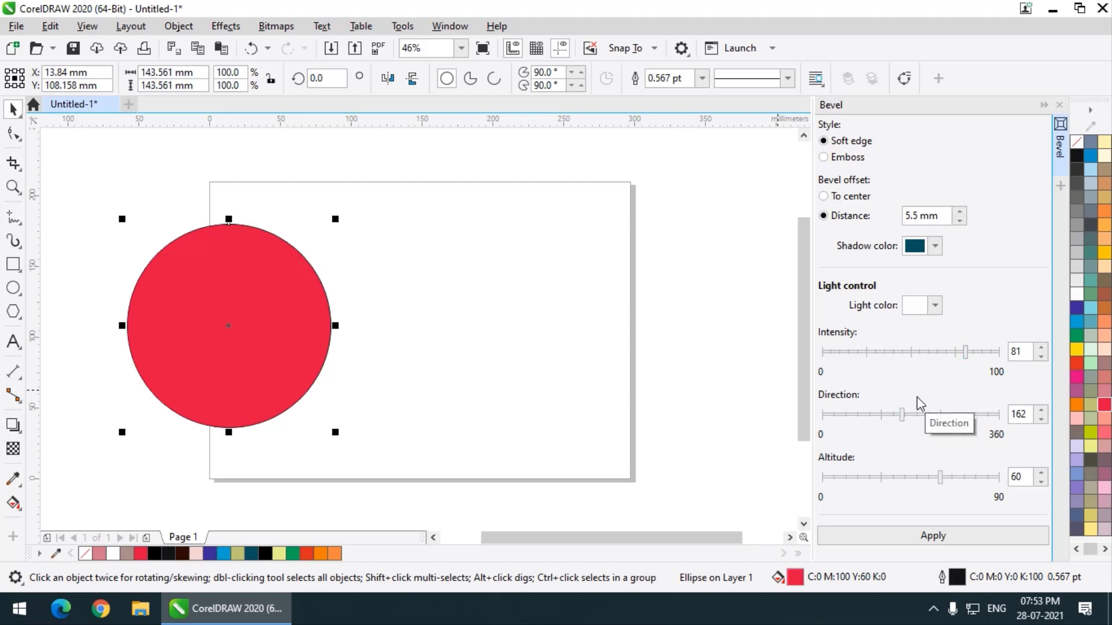
{"action": "left_click", "coordinate": [342, 336]}
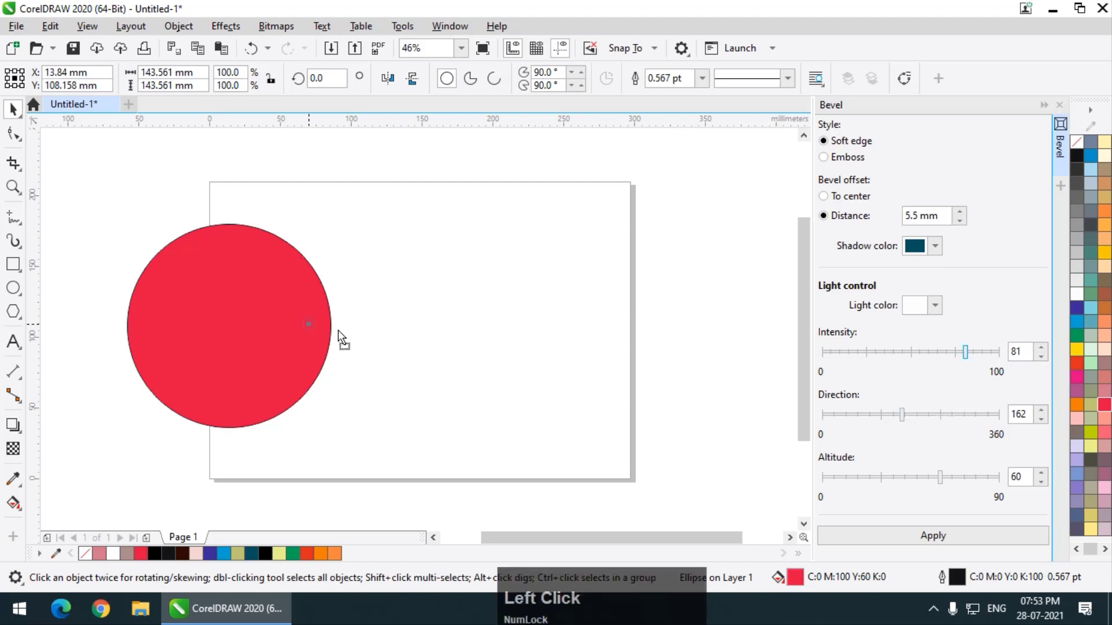
{"action": "left_click_drag", "start_coordinate": [338, 331], "coordinate": [419, 330]}
{"action": "left_click", "coordinate": [928, 537]}
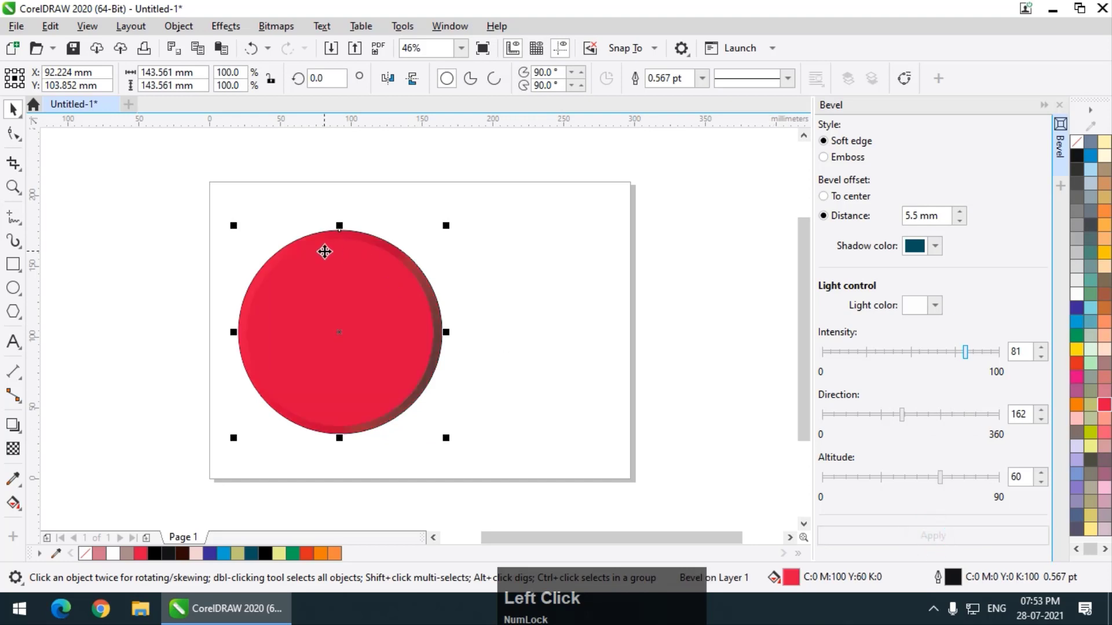
Reduce the light intensity of the circle's soft-edge bevel to 59 and apply it.
{"action": "scroll", "coordinate": [324, 251], "scroll_direction": "up", "scroll_amount": 1}
{"action": "scroll", "coordinate": [521, 286], "scroll_direction": "down", "scroll_amount": 1}
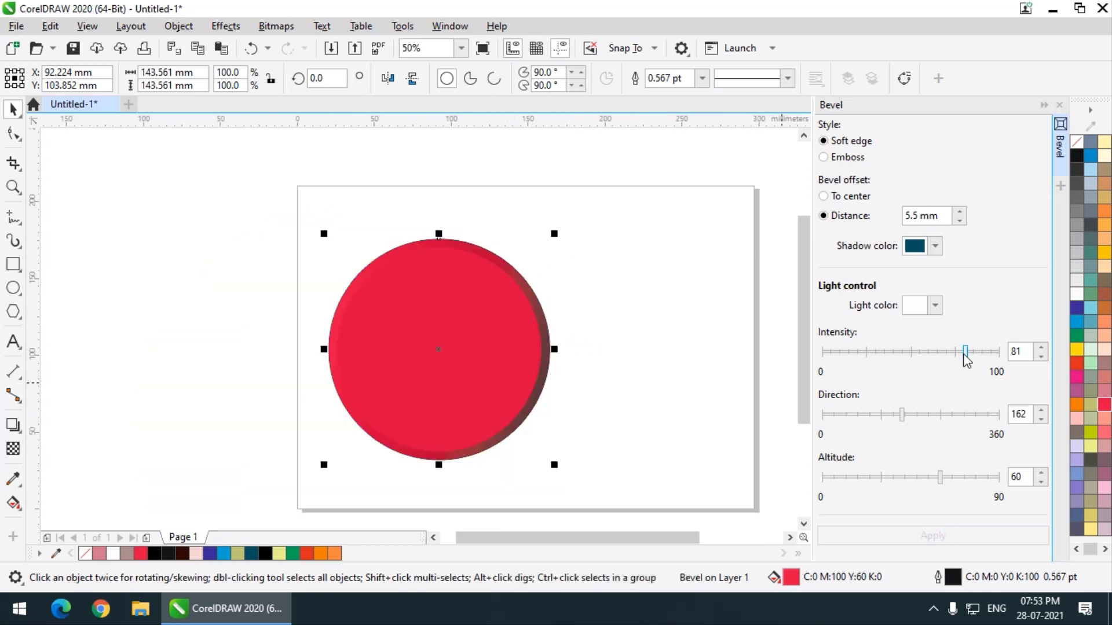
{"action": "left_click_drag", "start_coordinate": [965, 352], "coordinate": [927, 353]}
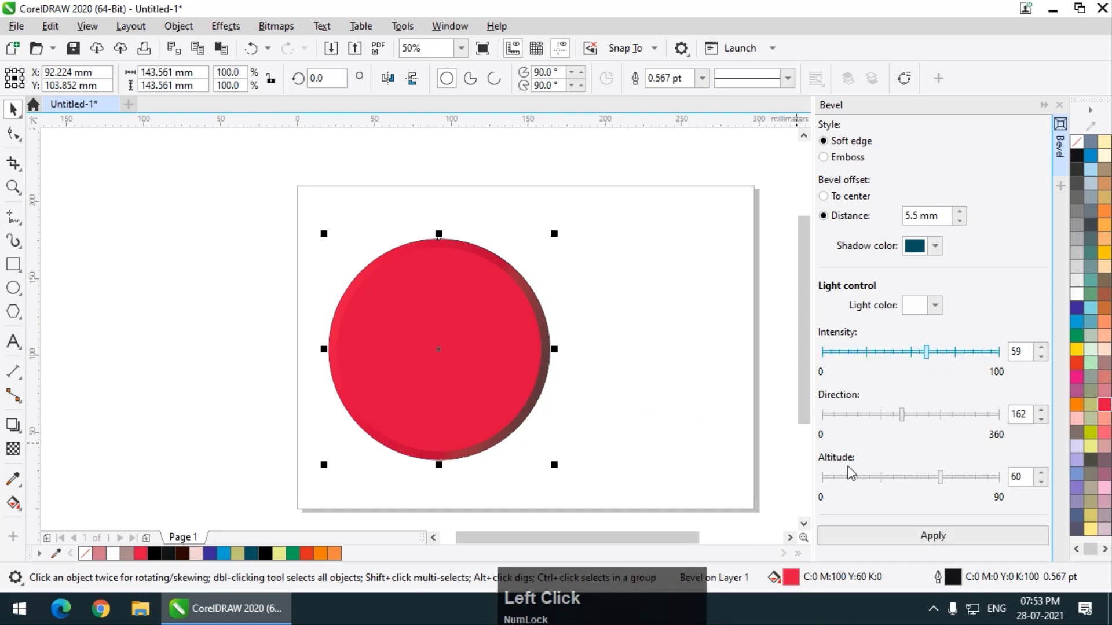
{"action": "left_click", "coordinate": [934, 537]}
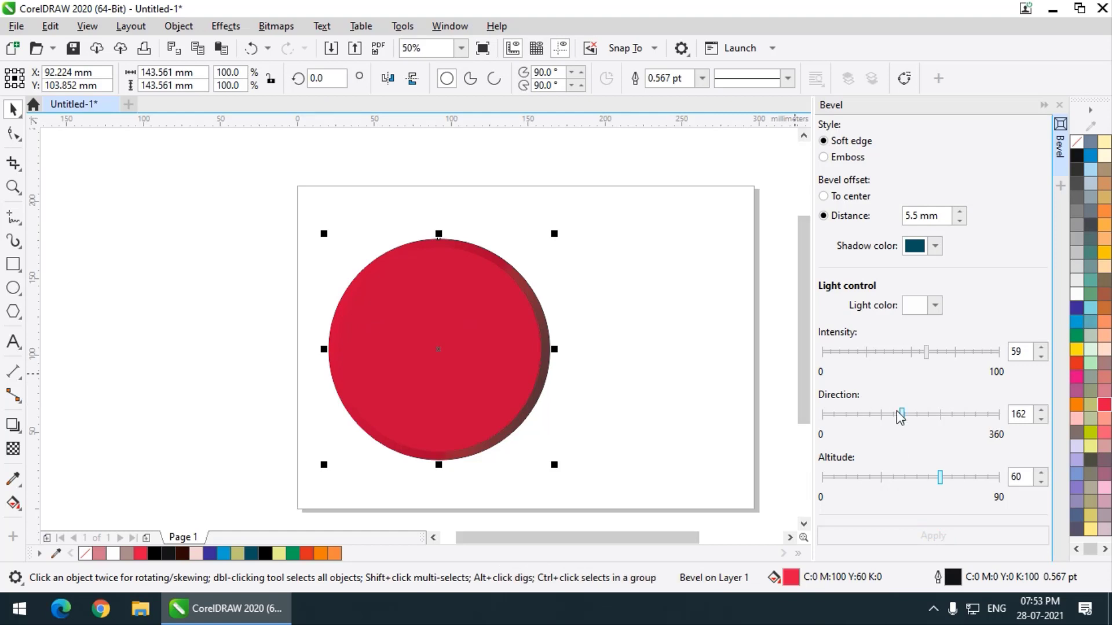
Try the bevel's light direction at 284, and switch it to 142, applying each value to the circle.
{"action": "left_click_drag", "start_coordinate": [902, 415], "coordinate": [966, 432]}
{"action": "left_click", "coordinate": [932, 534]}
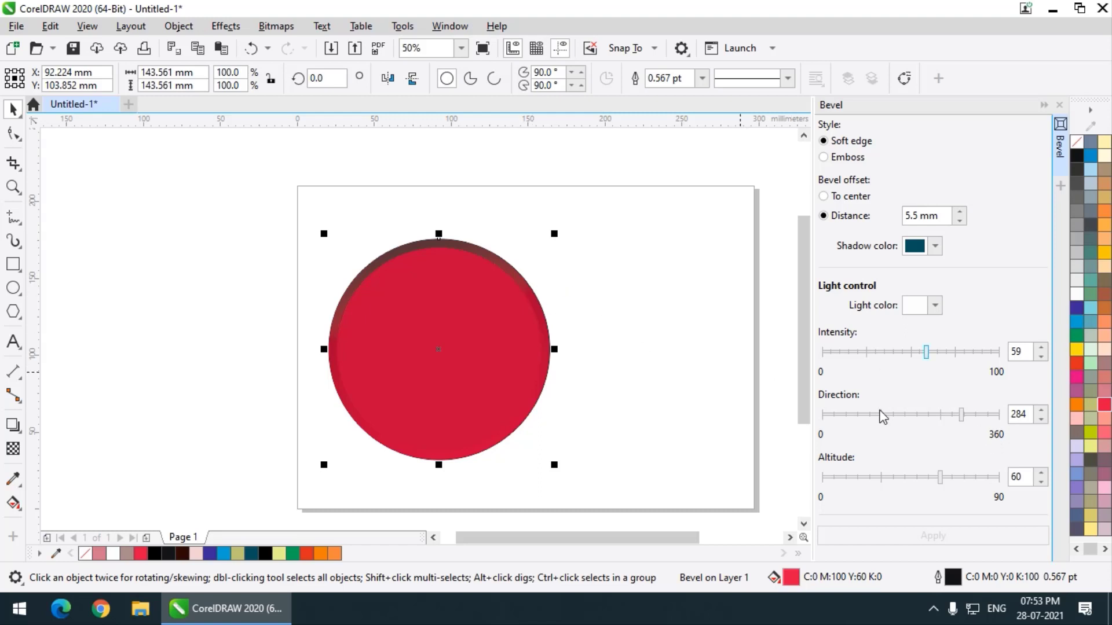
{"action": "left_click", "coordinate": [892, 416]}
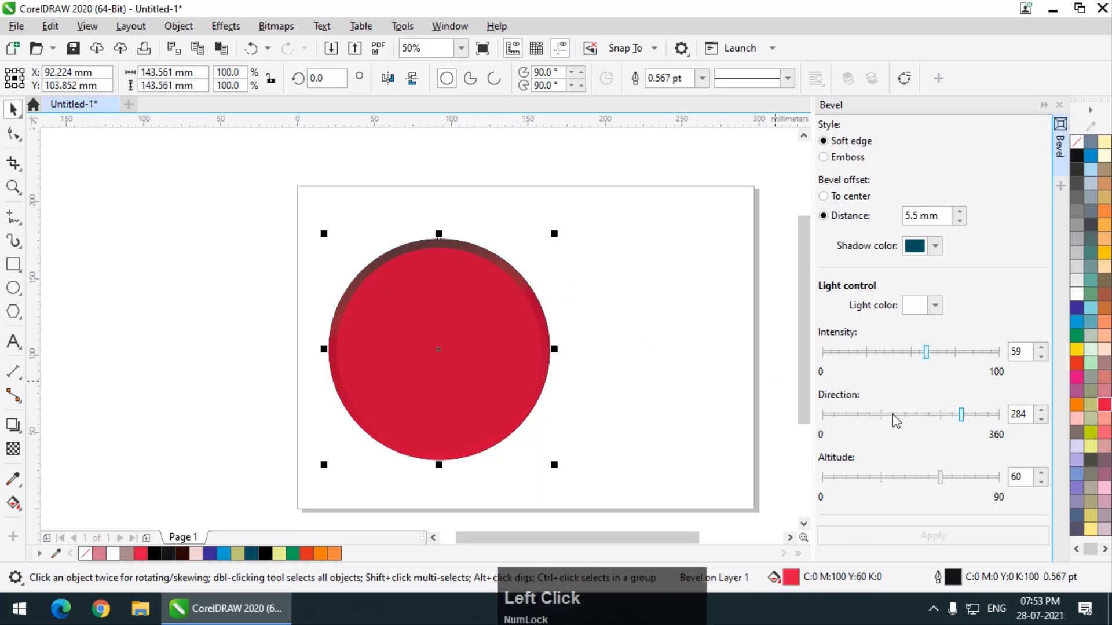
{"action": "left_click", "coordinate": [928, 534]}
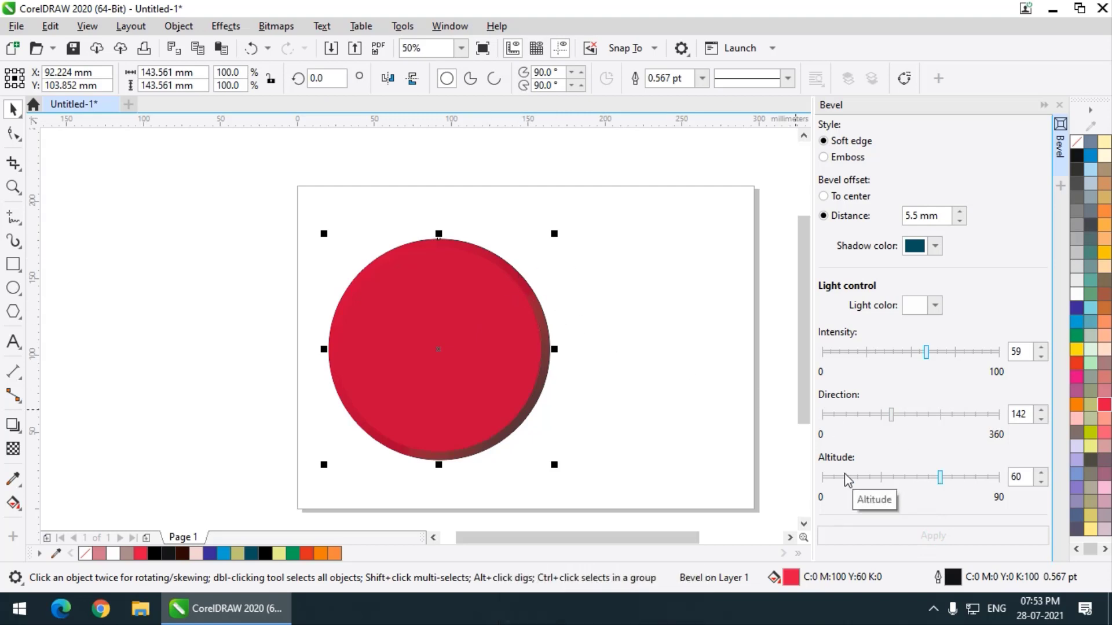
Try the bevel's light altitude at 27, and raise it to 58, applying each value to the circle.
{"action": "left_click", "coordinate": [877, 478]}
{"action": "left_click", "coordinate": [897, 533]}
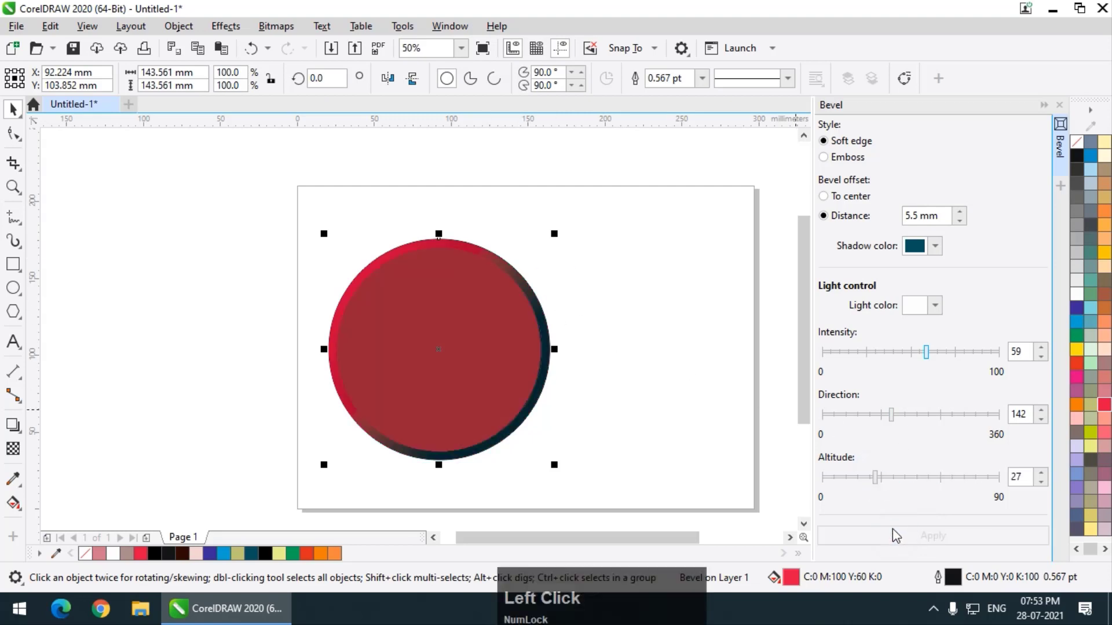
{"action": "left_click", "coordinate": [936, 477]}
{"action": "left_click", "coordinate": [933, 536]}
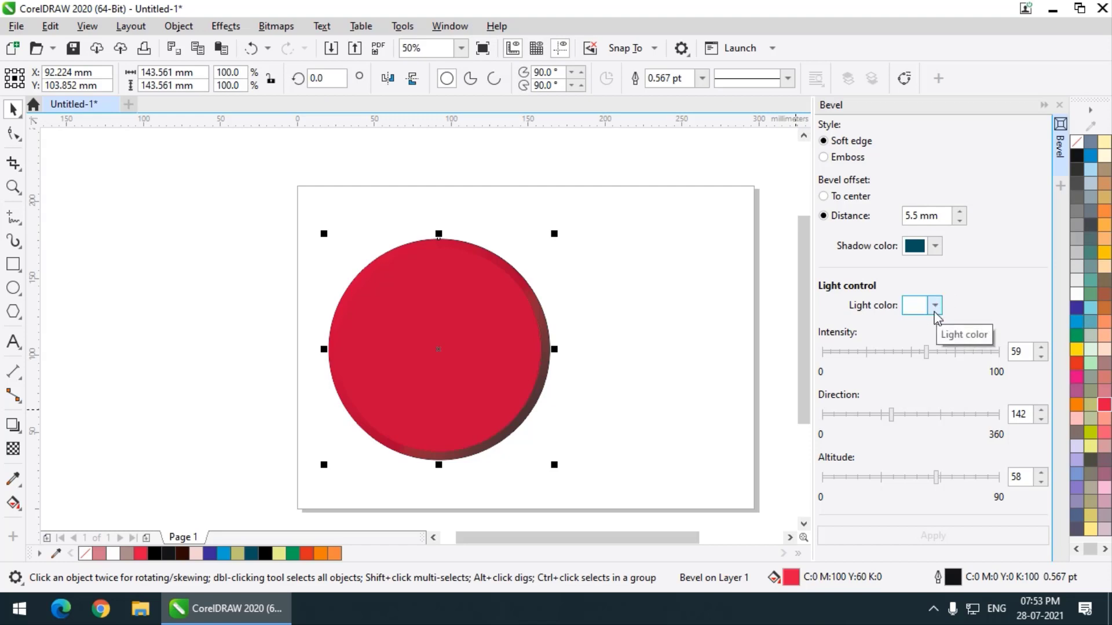
Switch the circle's bevel style to Emboss and apply it.
{"action": "left_click_drag", "start_coordinate": [891, 414], "coordinate": [920, 414]}
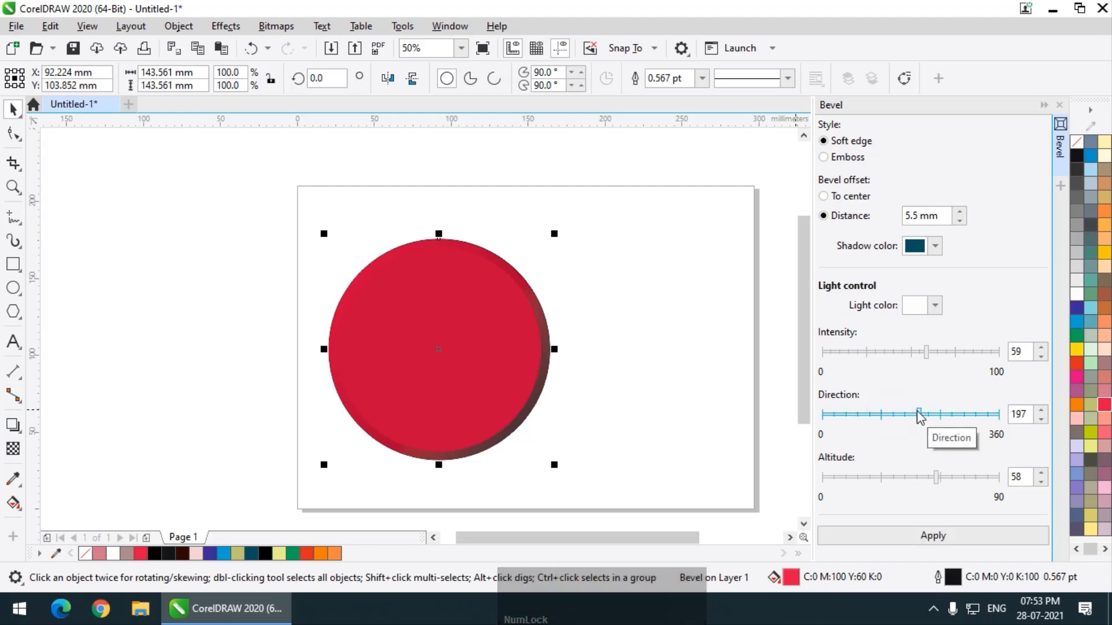
{"action": "left_click", "coordinate": [862, 162]}
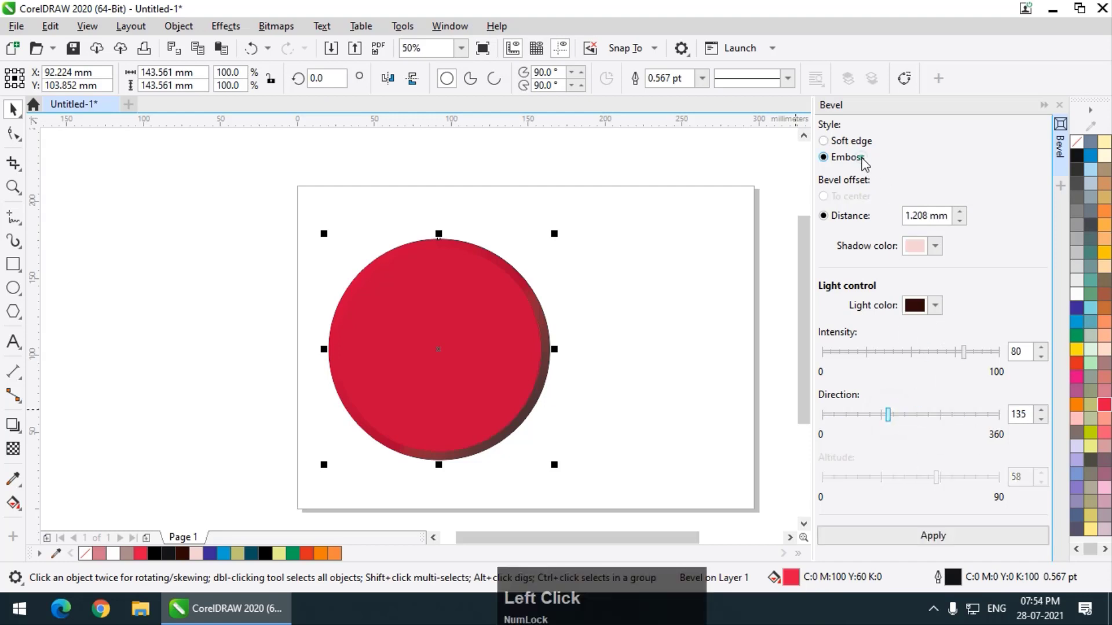
{"action": "left_click", "coordinate": [862, 533]}
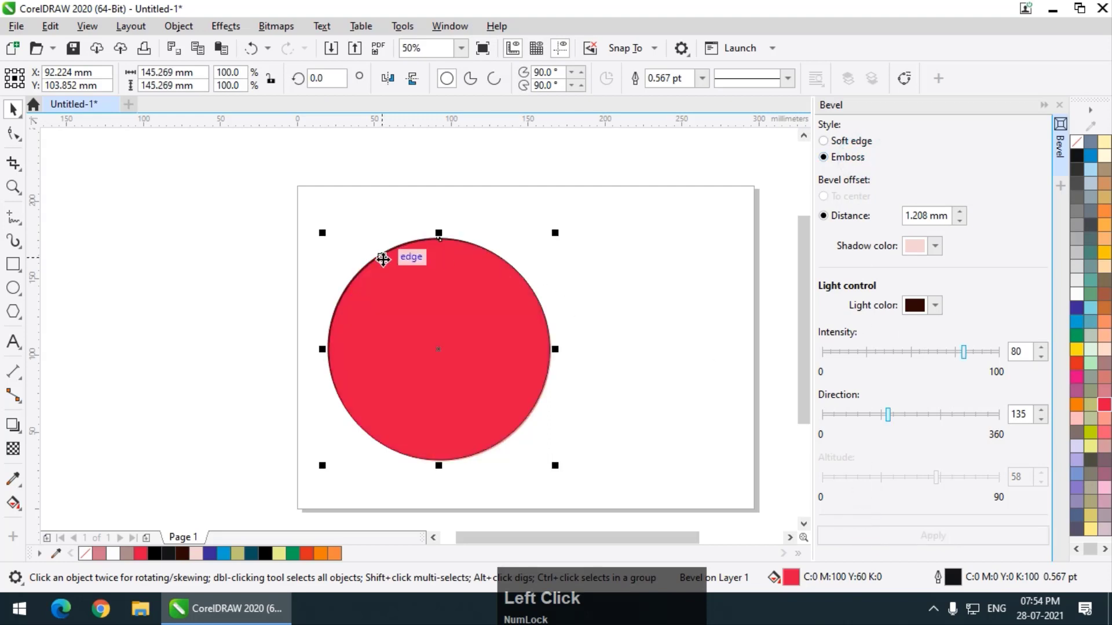
{"action": "scroll", "coordinate": [381, 255], "scroll_direction": "up", "scroll_amount": 1}
{"action": "scroll", "coordinate": [381, 255], "scroll_direction": "down", "scroll_amount": 1}
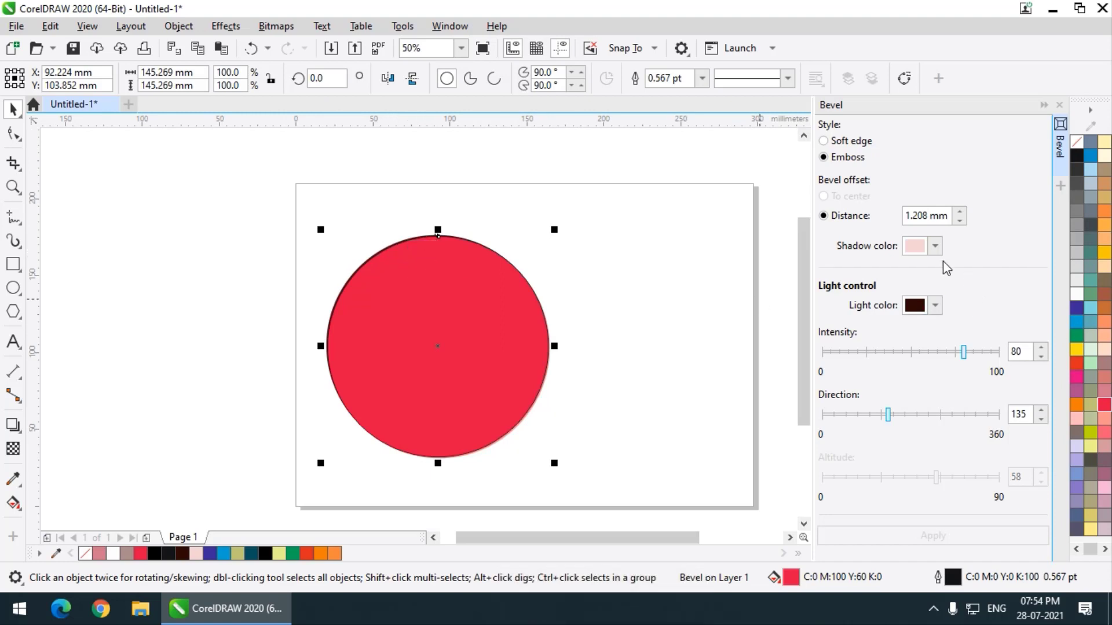
Give the circle's emboss a very dark teal shadow color and a light direction of 322, applying both changes.
{"action": "left_click", "coordinate": [935, 246]}
{"action": "left_click", "coordinate": [1006, 408]}
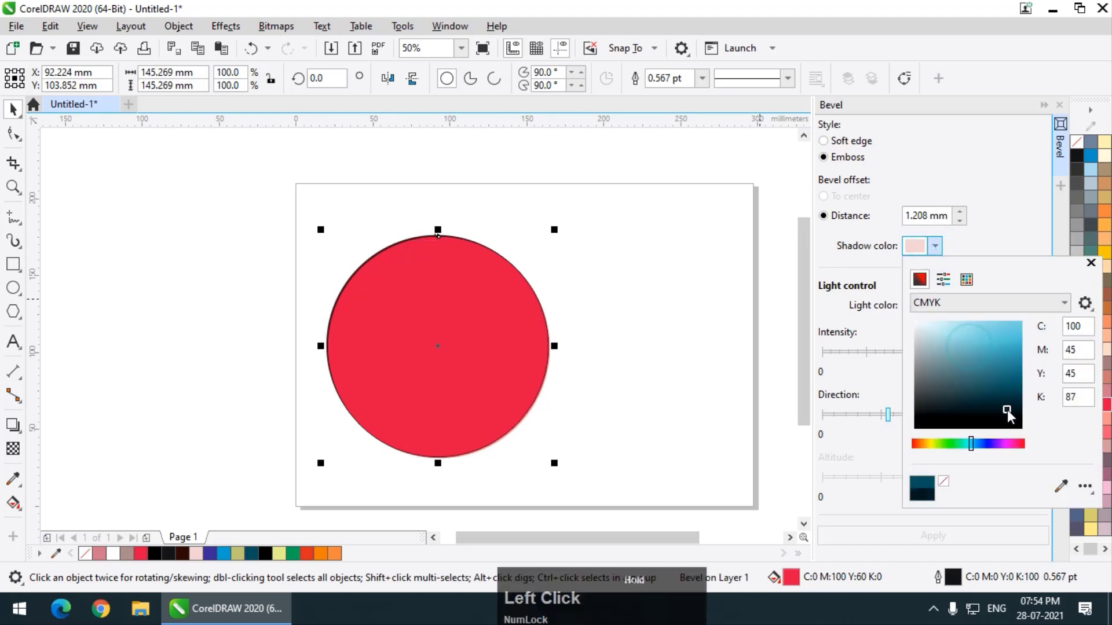
{"action": "left_click", "coordinate": [962, 536]}
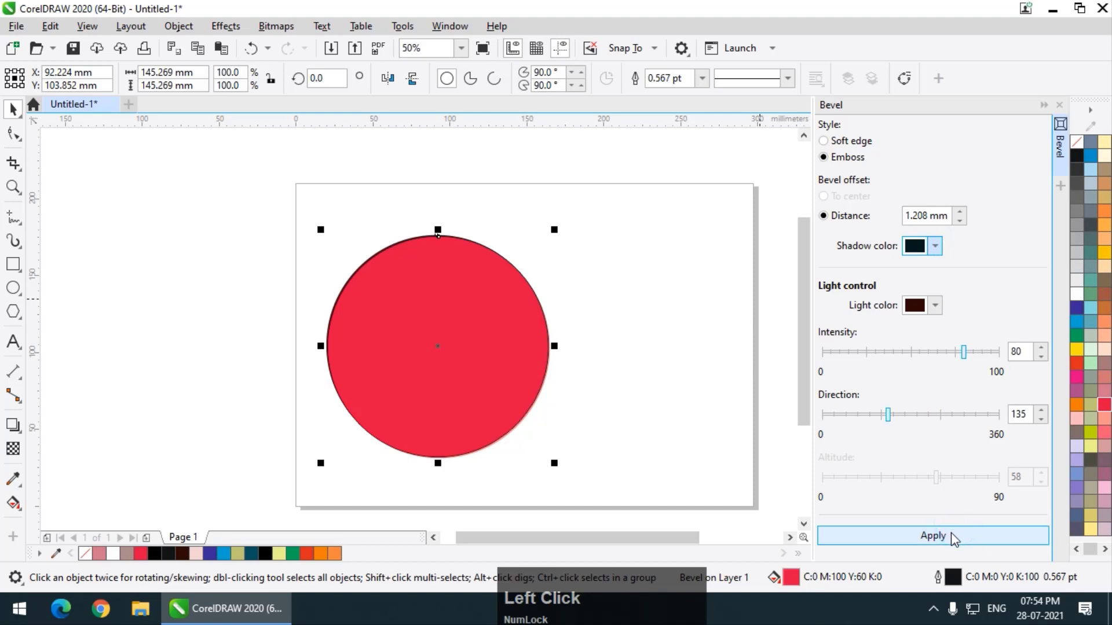
{"action": "left_click_drag", "start_coordinate": [919, 417], "coordinate": [983, 430]}
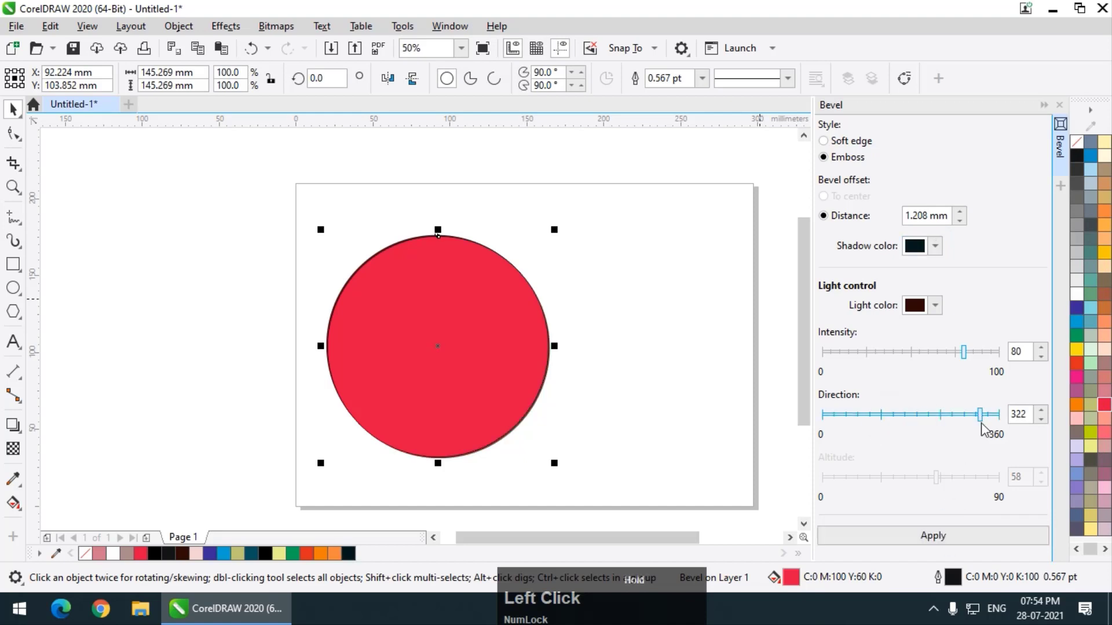
{"action": "left_click", "coordinate": [952, 537]}
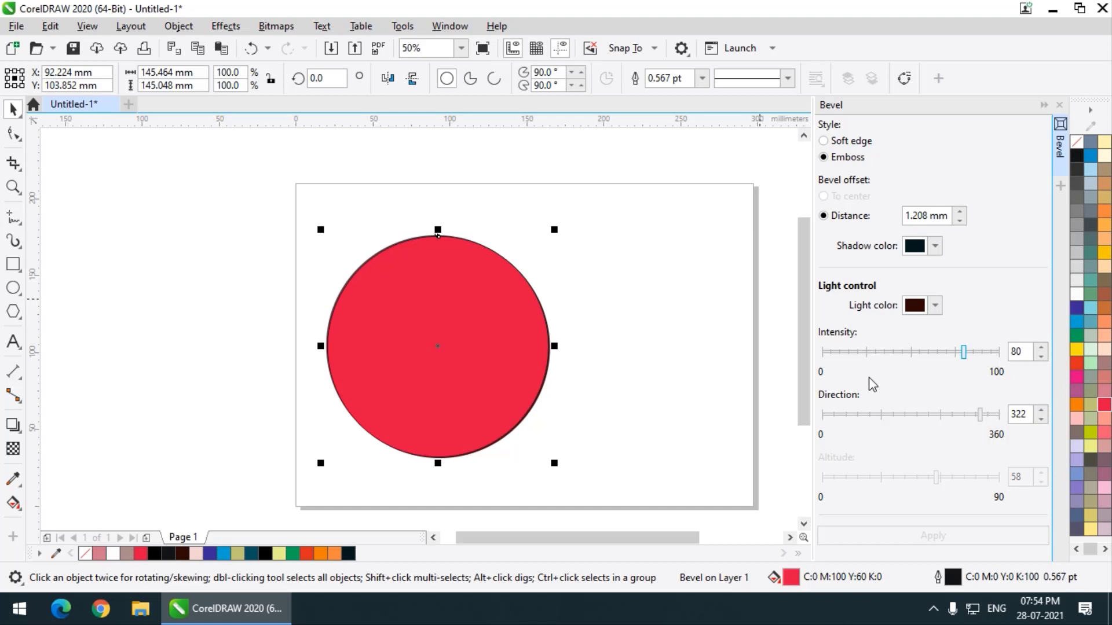
Delete the embossed circle and add a rectangle that matches the 297 × 210 mm page.
{"action": "key", "text": "Delete"}
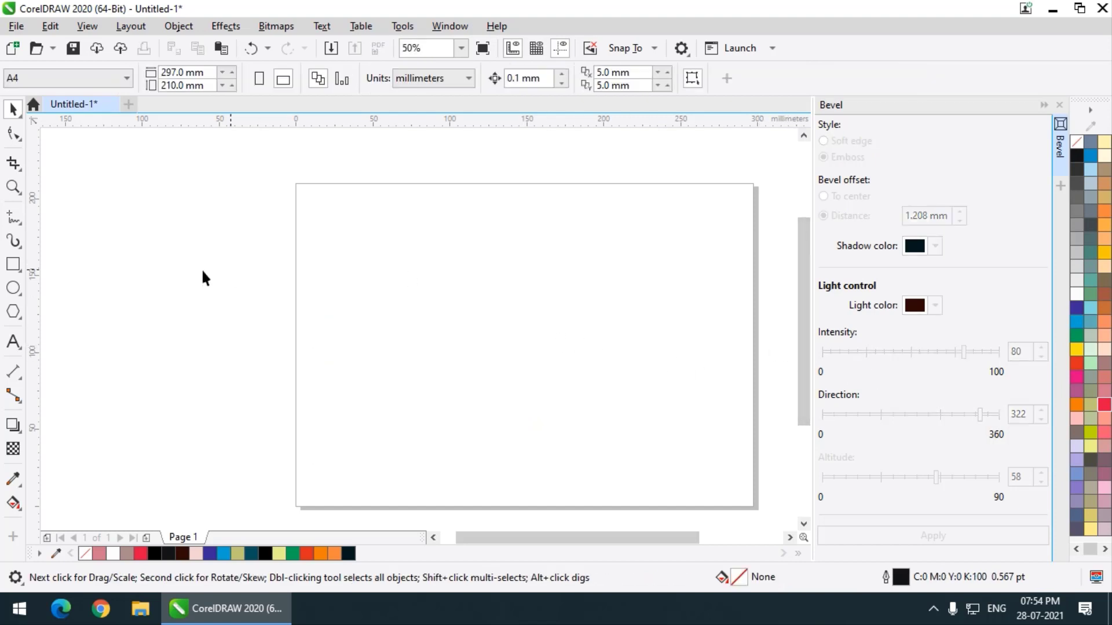
{"action": "double_click", "coordinate": [16, 266]}
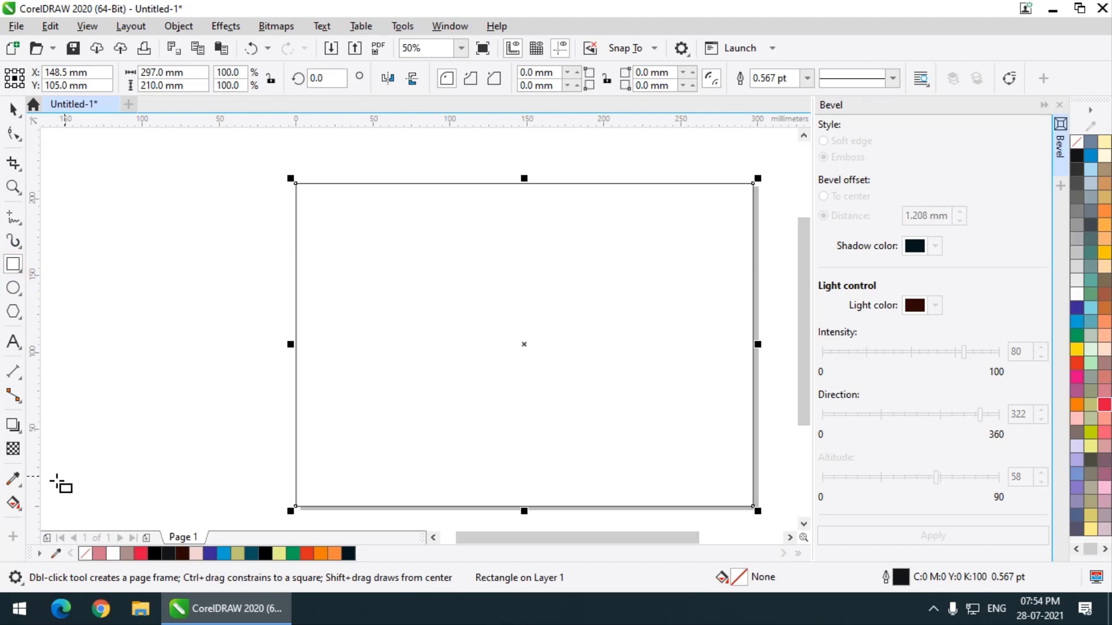
Apply an interactive fountain fill across the full width of the page rectangle and change it to the elliptical type.
{"action": "left_click", "coordinate": [14, 503]}
{"action": "left_click", "coordinate": [90, 499]}
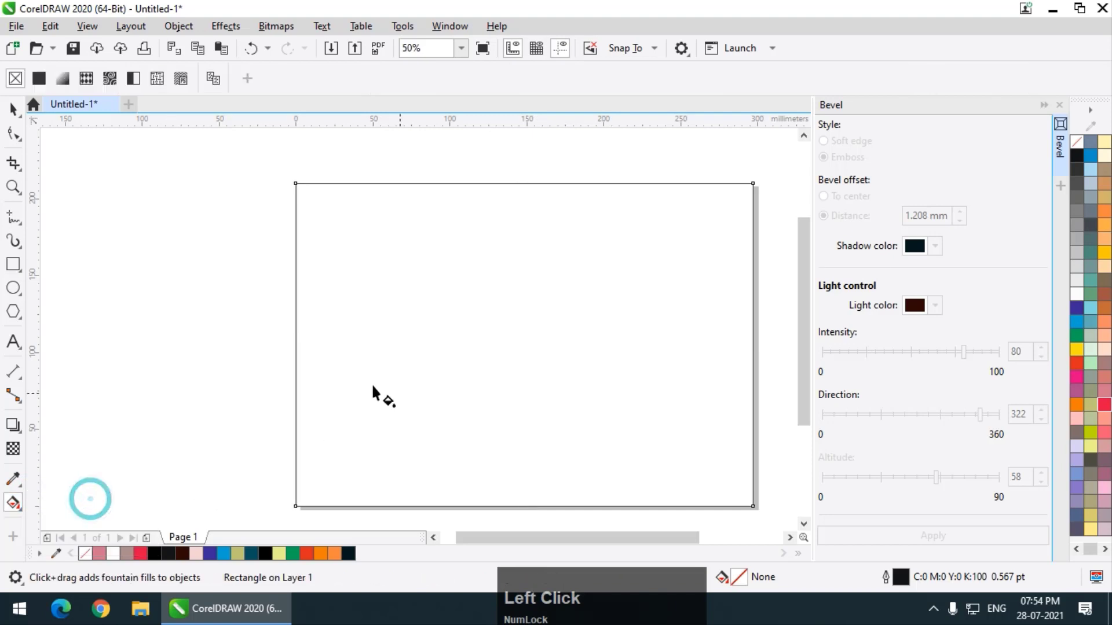
{"action": "left_click_drag", "start_coordinate": [296, 355], "coordinate": [753, 356]}
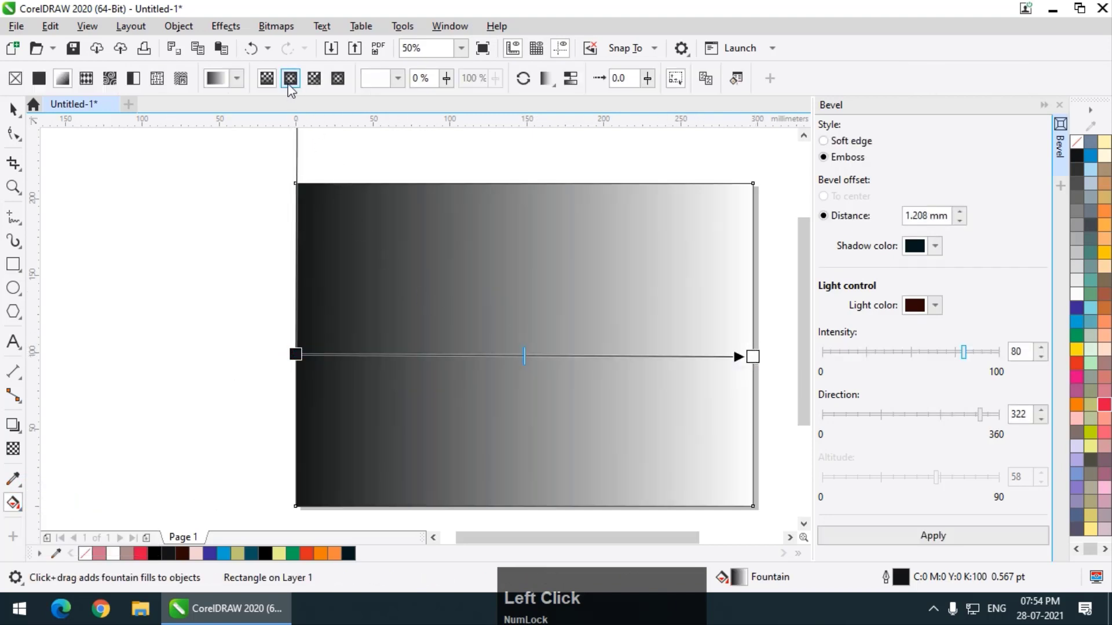
{"action": "left_click", "coordinate": [290, 81]}
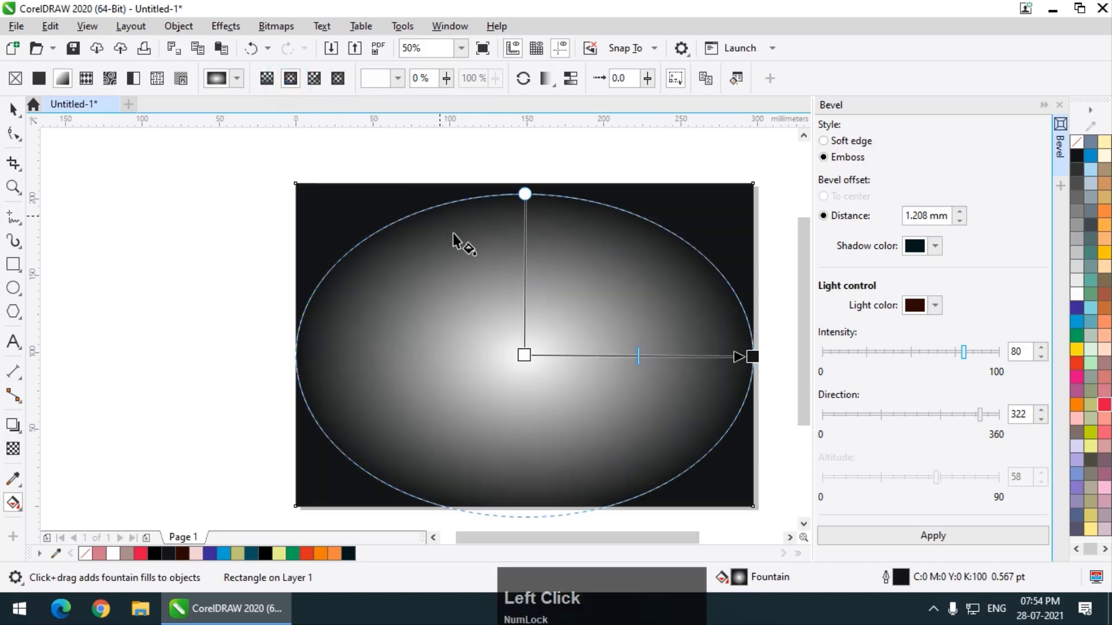
Change the outer color of the rectangle's elliptical gradient to pale yellow, C16 M5 Y65 K2.
{"action": "left_click", "coordinate": [747, 356]}
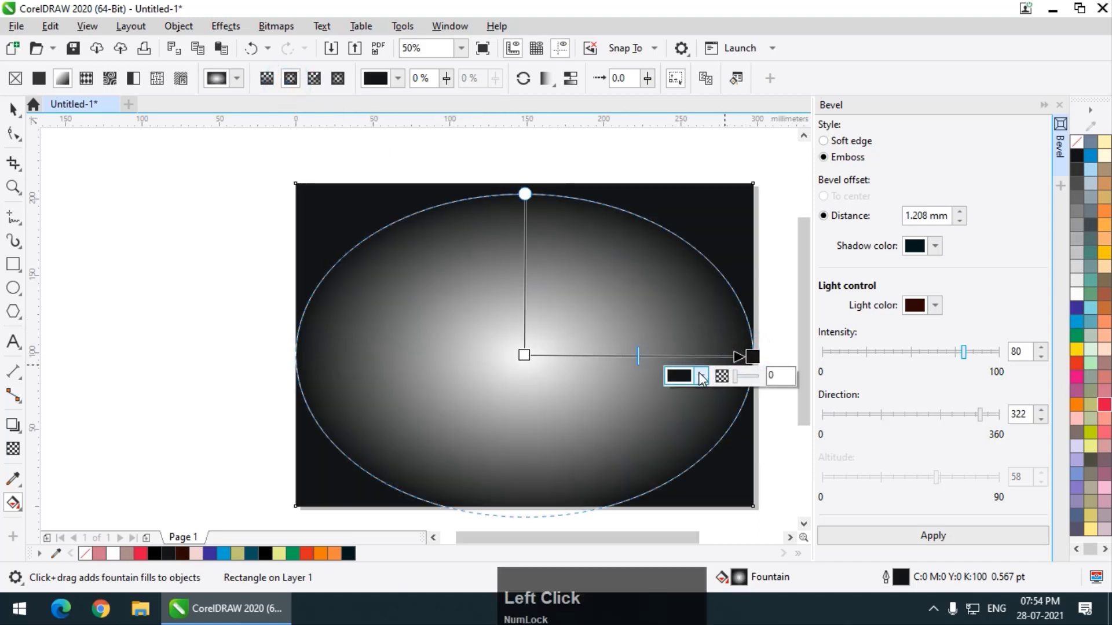
{"action": "left_click", "coordinate": [700, 375]}
{"action": "left_click", "coordinate": [692, 302]}
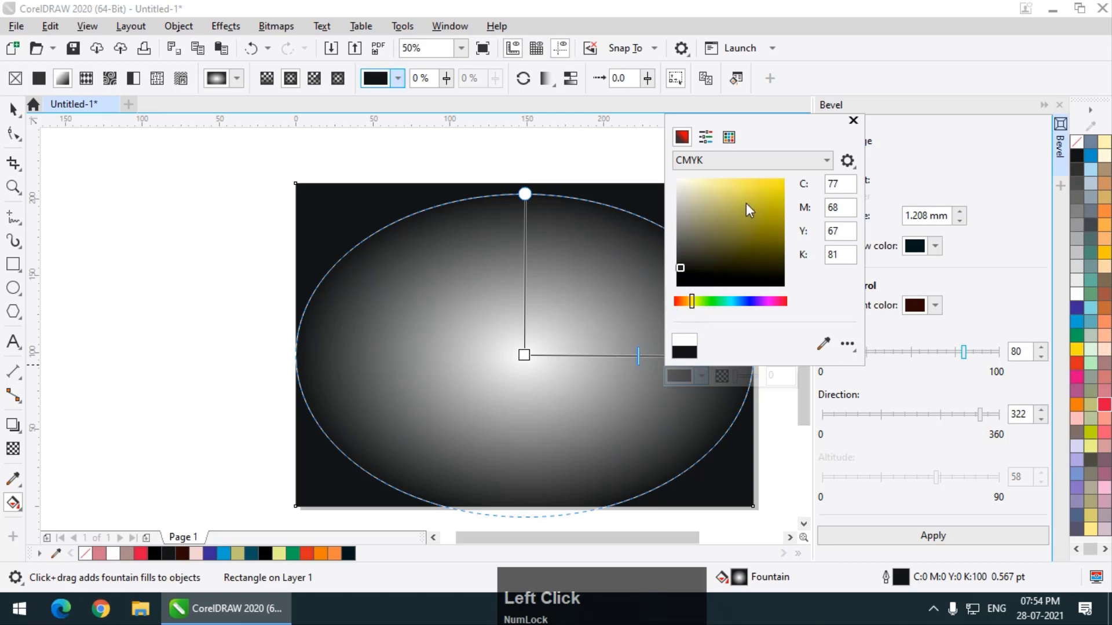
{"action": "mouse_move", "coordinate": [746, 204]}
{"action": "left_mouse_down"}
{"action": "mouse_move", "coordinate": [772, 190]}
{"action": "mouse_move", "coordinate": [770, 205]}
{"action": "mouse_move", "coordinate": [728, 192]}
{"action": "left_mouse_up"}
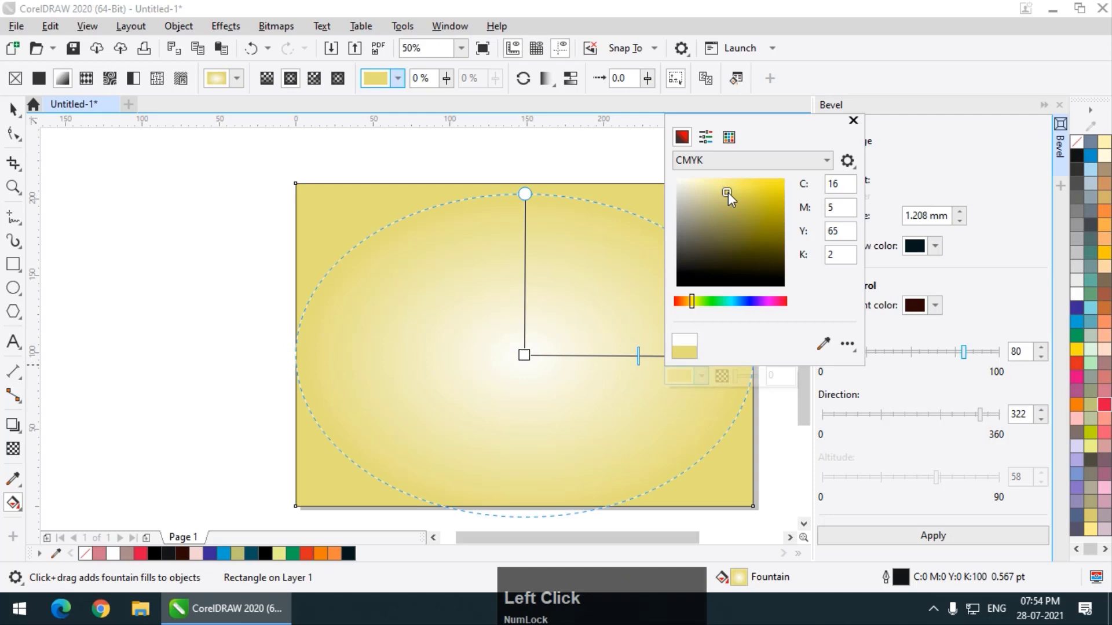
Select the gradient background rectangle and remove its outline.
{"action": "left_click", "coordinate": [15, 109]}
{"action": "left_click", "coordinate": [89, 158]}
{"action": "left_click", "coordinate": [350, 313]}
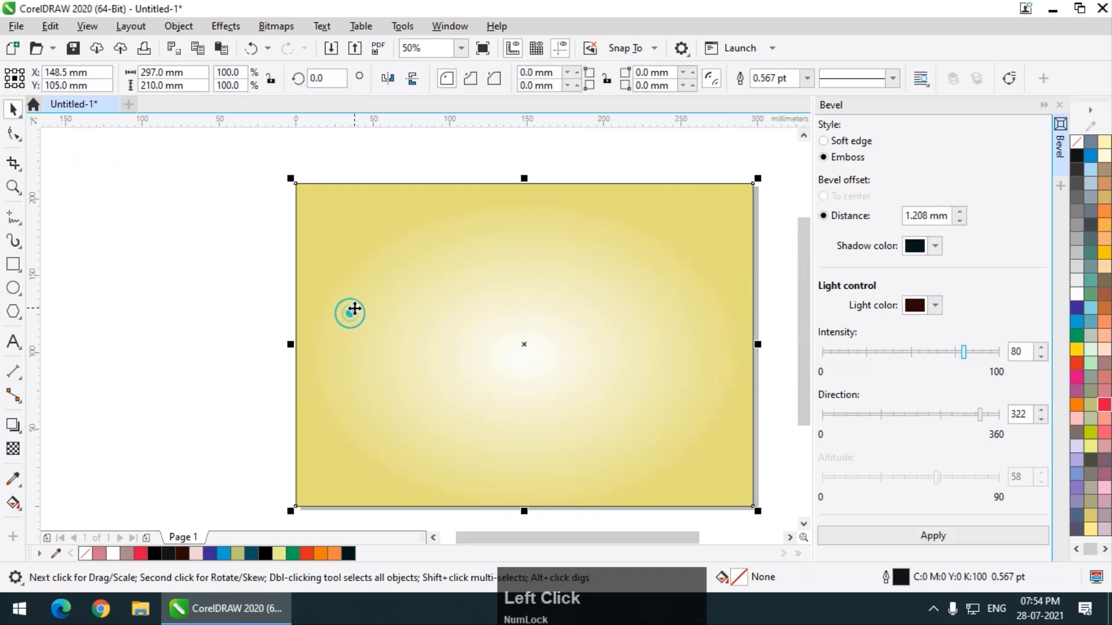
{"action": "right_click", "coordinate": [1077, 141]}
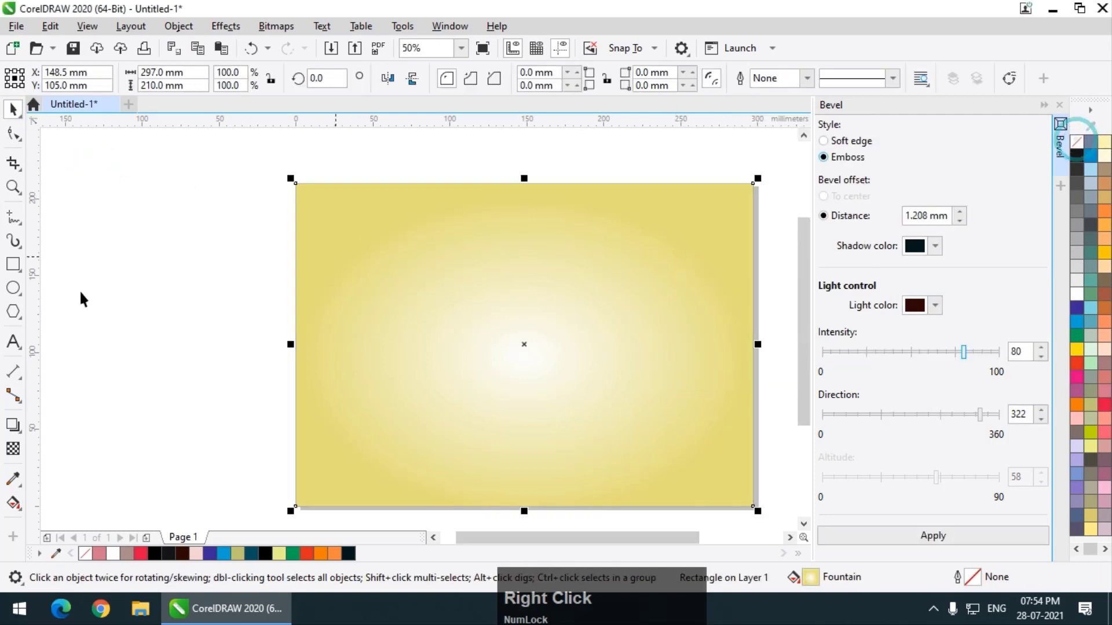
Add the artistic text "BEVEL", enlarge it to about 166 mm wide and move it onto the gradient background.
{"action": "left_click", "coordinate": [23, 340]}
{"action": "left_click", "coordinate": [200, 296]}
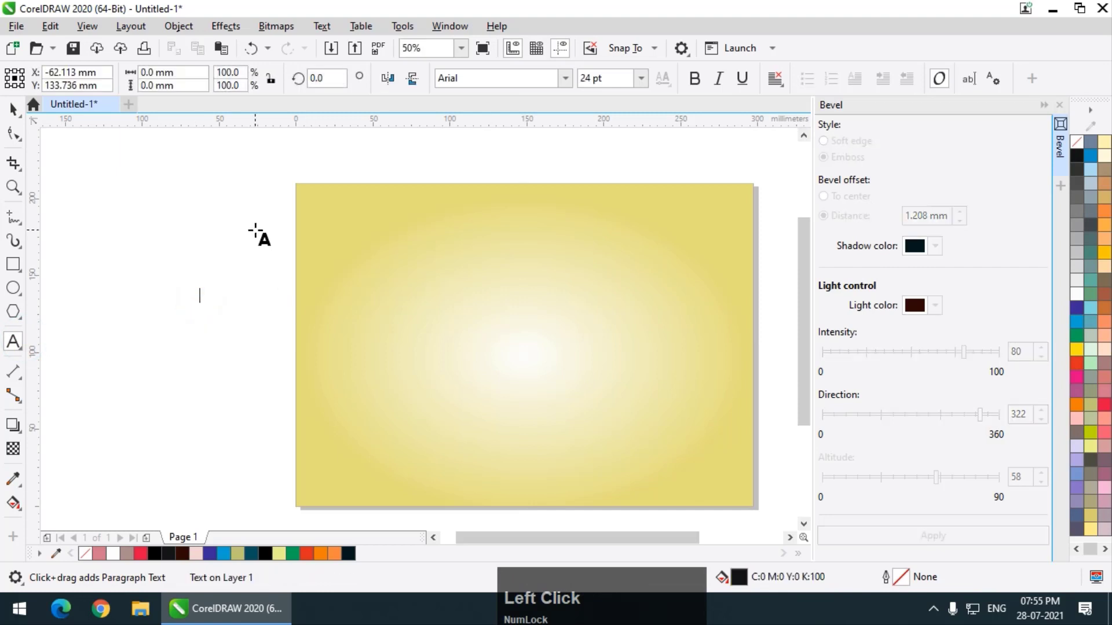
{"action": "type", "text": "BEVEL"}
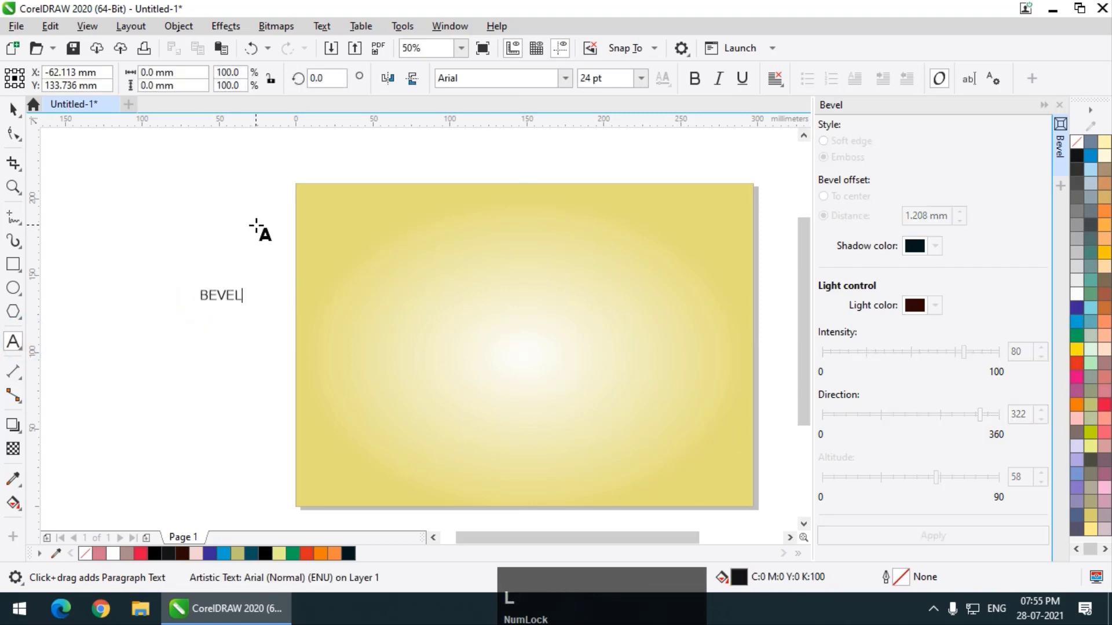
{"action": "left_click", "coordinate": [12, 109]}
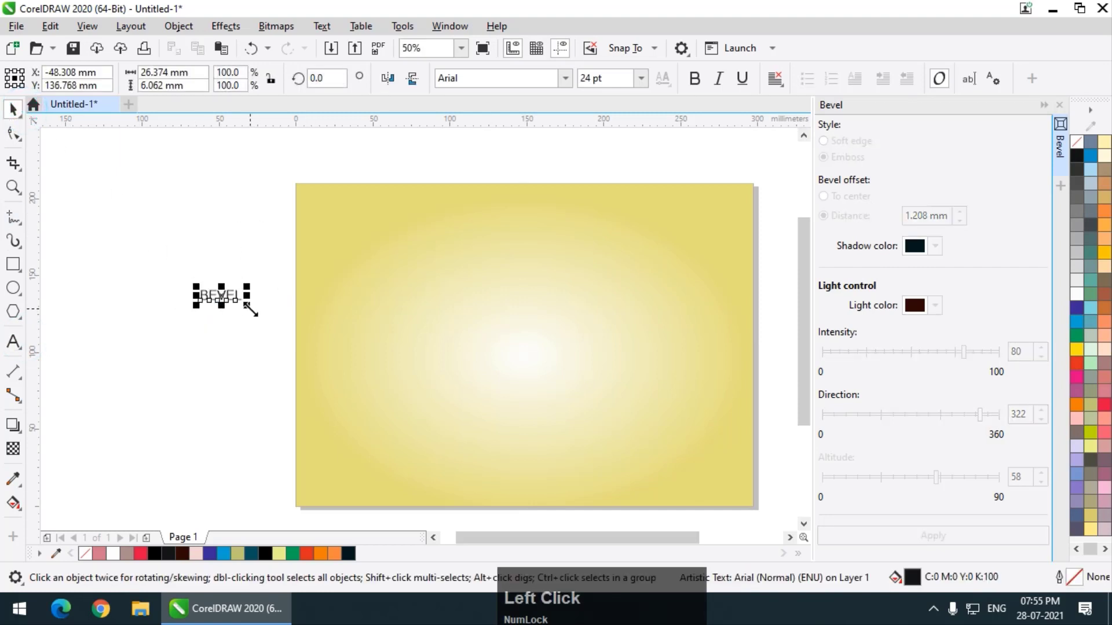
{"action": "left_click_drag", "start_coordinate": [248, 305], "coordinate": [465, 399]}
{"action": "left_click_drag", "start_coordinate": [344, 319], "coordinate": [510, 300]}
Change the BEVEL text's font to Informal011 BT and enlarge it to about 272 mm wide across the page's upper half.
{"action": "left_click", "coordinate": [563, 79]}
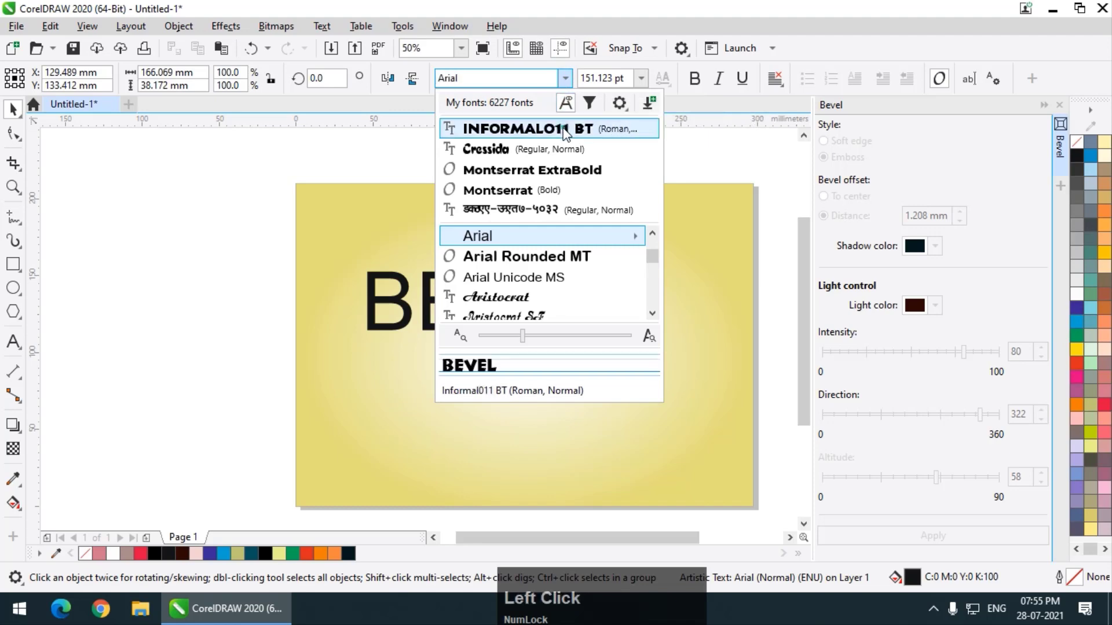
{"action": "left_click", "coordinate": [570, 129]}
{"action": "left_click_drag", "start_coordinate": [620, 339], "coordinate": [732, 380]}
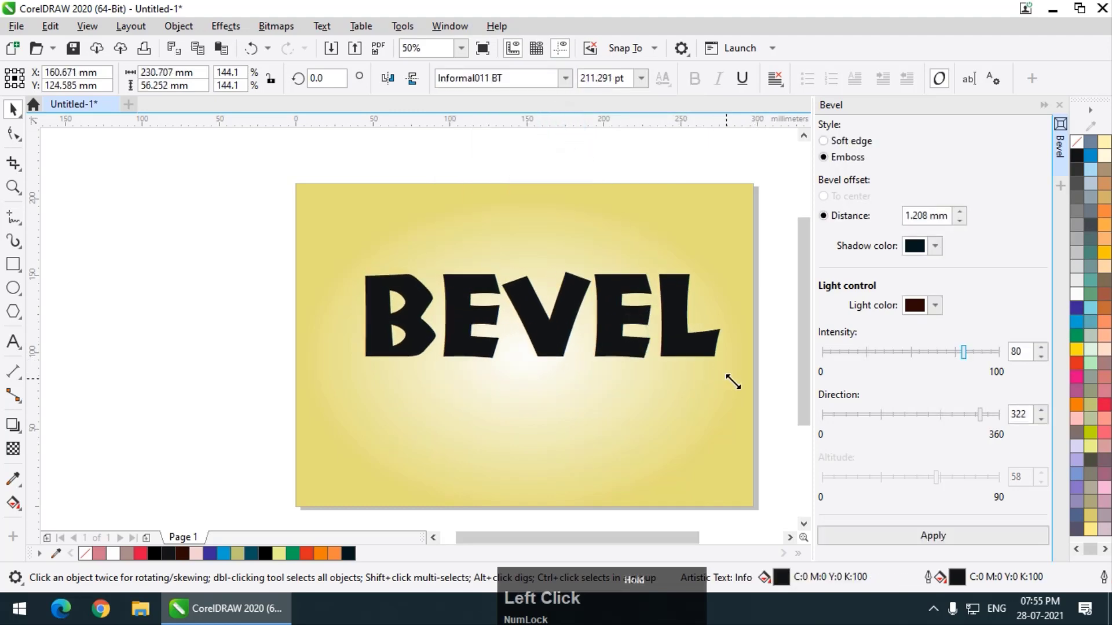
{"action": "left_click_drag", "start_coordinate": [526, 293], "coordinate": [478, 238]}
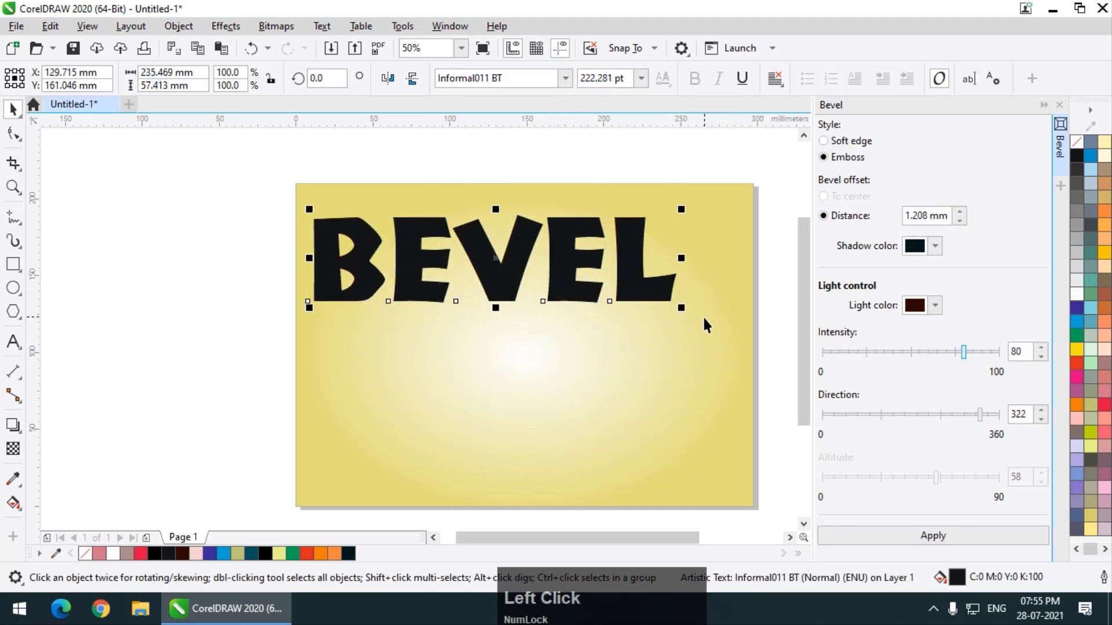
{"action": "left_click_drag", "start_coordinate": [683, 310], "coordinate": [734, 334]}
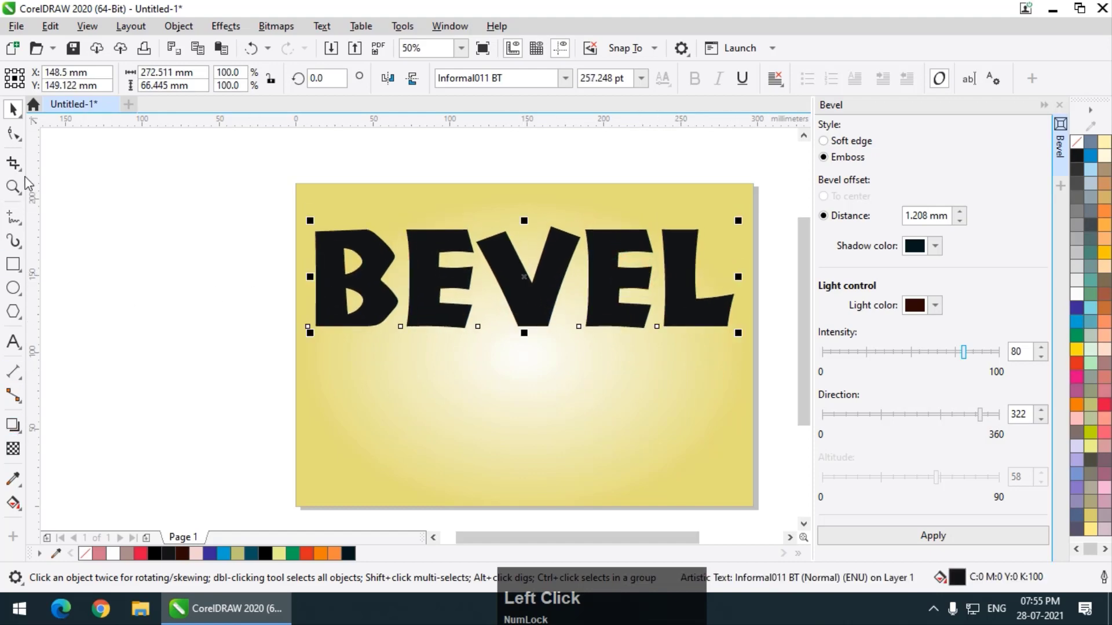
Widen the letter spacing of the BEVEL text slightly and fill the text with red, C0 M100 Y60 K0.
{"action": "left_click", "coordinate": [13, 134]}
{"action": "left_click_drag", "start_coordinate": [741, 333], "coordinate": [746, 331]}
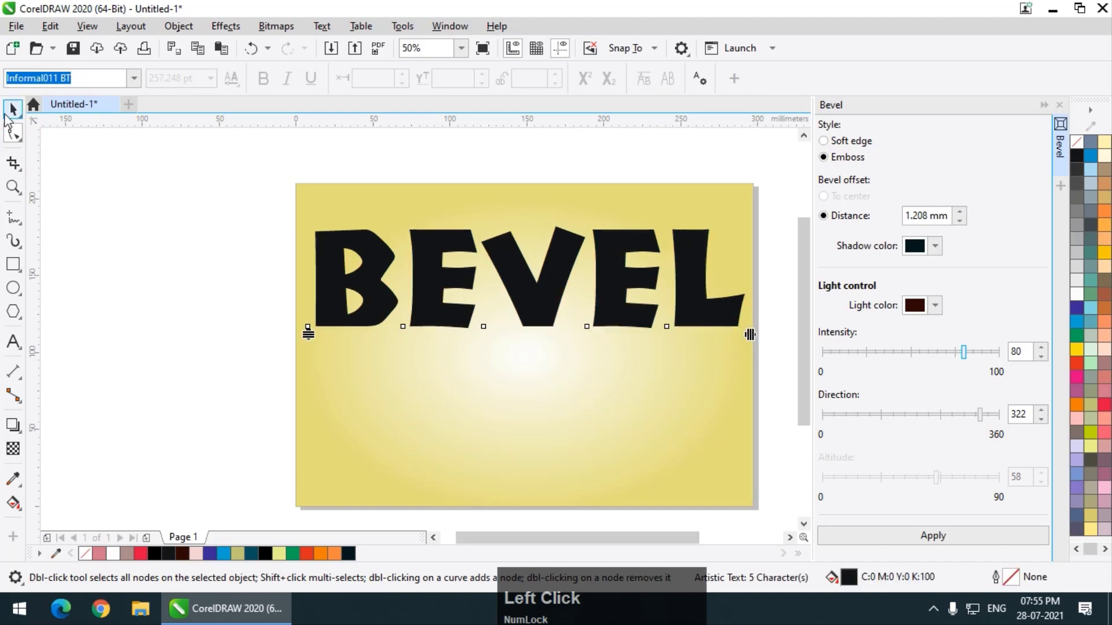
{"action": "left_click", "coordinate": [13, 108]}
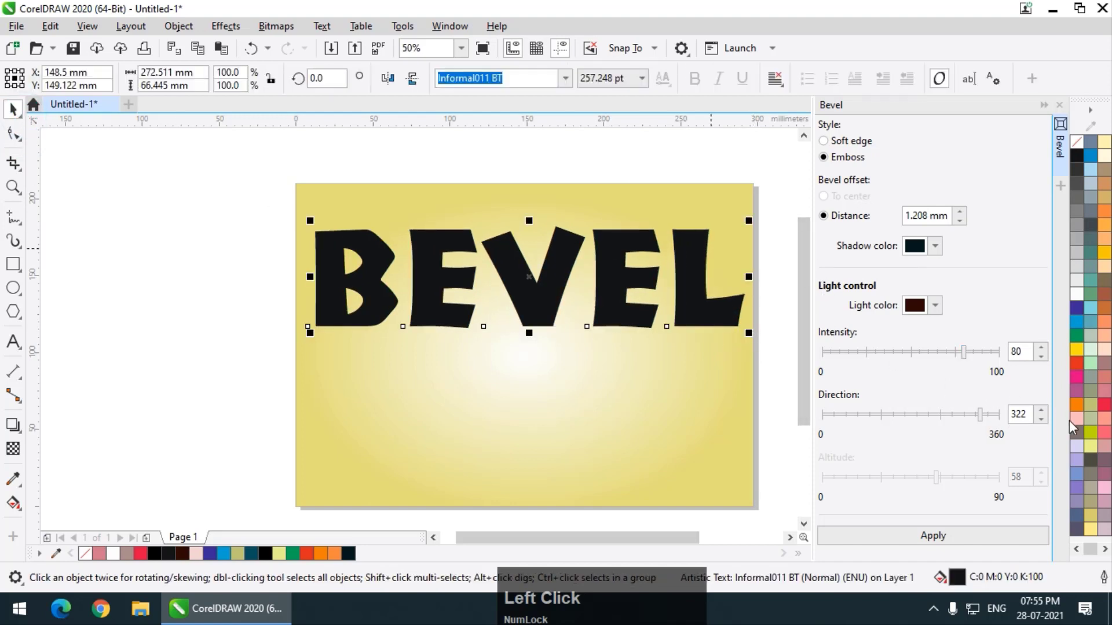
{"action": "left_click", "coordinate": [1104, 405]}
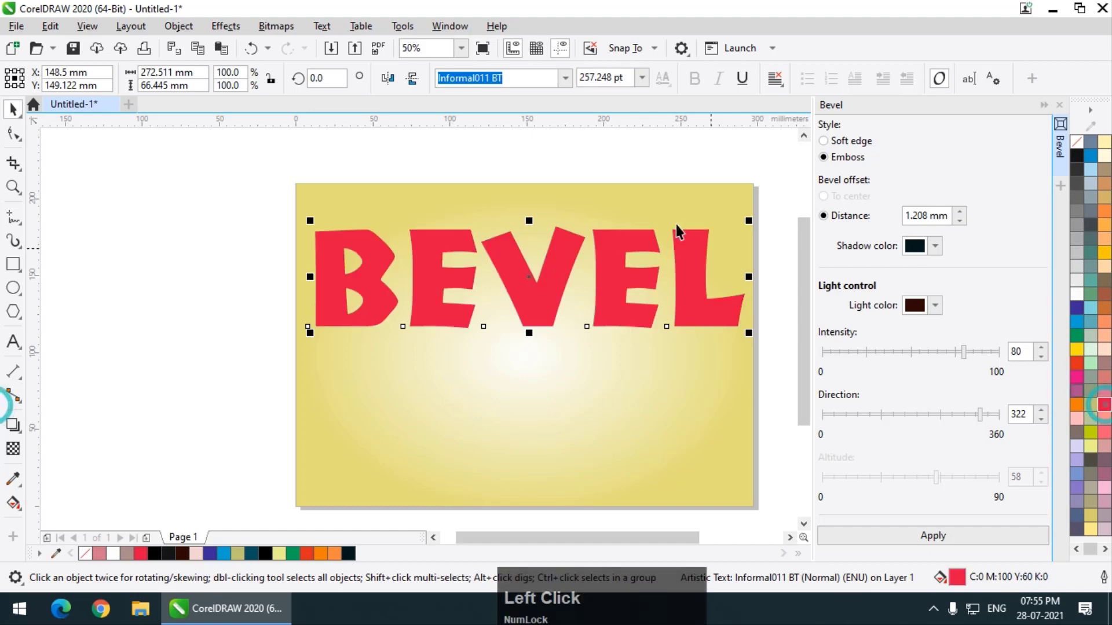
Try Emboss bevel settings for the text with a dark red shadow color, intensity 70 and direction 223.
{"action": "scroll", "coordinate": [733, 203], "scroll_direction": "up", "scroll_amount": 1}
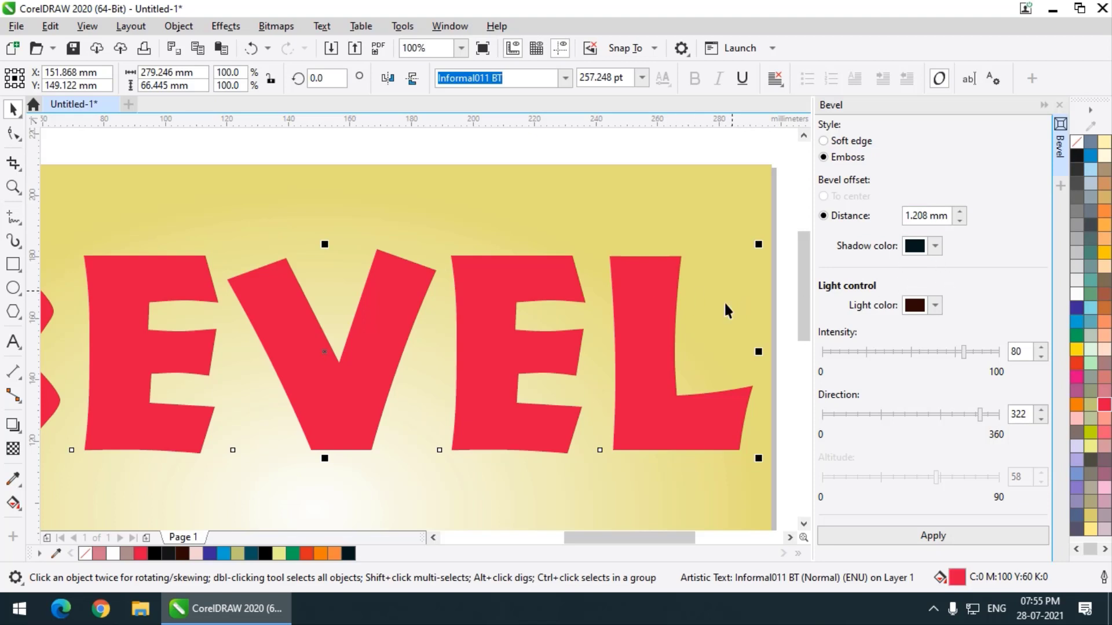
{"action": "left_click", "coordinate": [934, 245]}
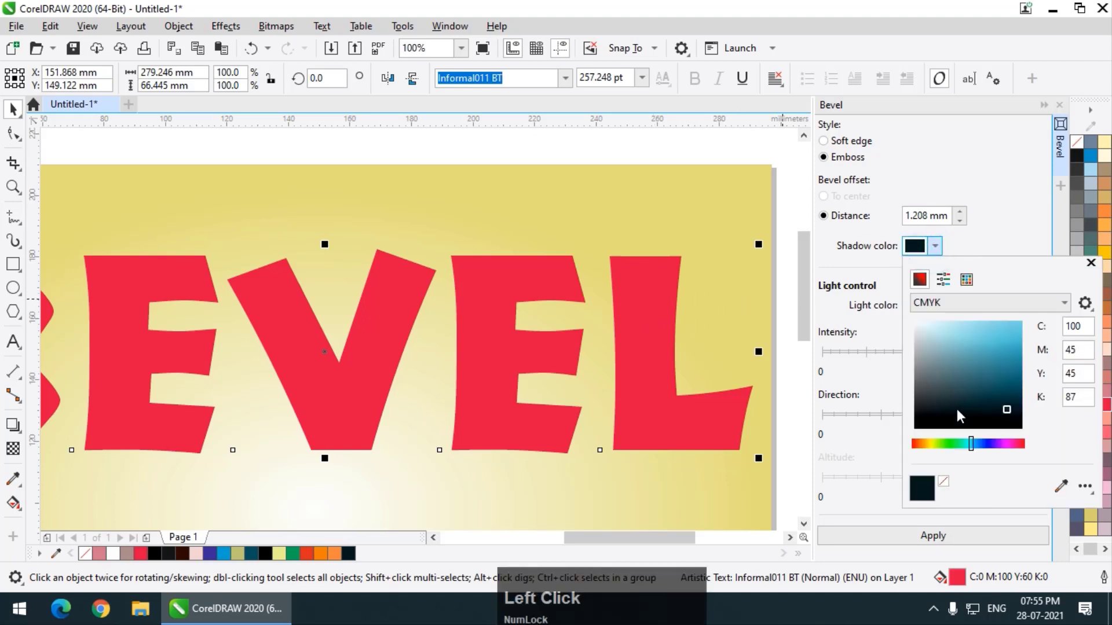
{"action": "left_click_drag", "start_coordinate": [1014, 442], "coordinate": [1025, 445]}
{"action": "mouse_move", "coordinate": [1005, 342]}
{"action": "left_mouse_down"}
{"action": "mouse_move", "coordinate": [1007, 374]}
{"action": "mouse_move", "coordinate": [1005, 360]}
{"action": "mouse_move", "coordinate": [1017, 373]}
{"action": "mouse_move", "coordinate": [946, 352]}
{"action": "left_mouse_up"}
{"action": "left_click", "coordinate": [1017, 215]}
{"action": "left_click_drag", "start_coordinate": [978, 415], "coordinate": [938, 417]}
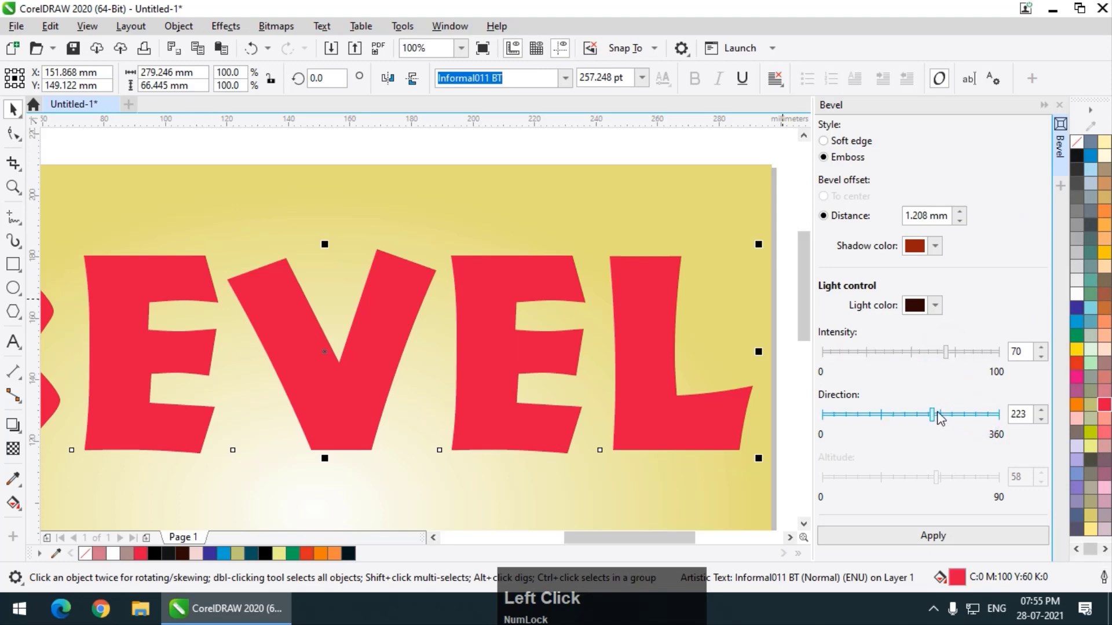
Apply a Soft edge bevel to the BEVEL text with light direction 183 and intensity 76.
{"action": "left_click", "coordinate": [849, 145]}
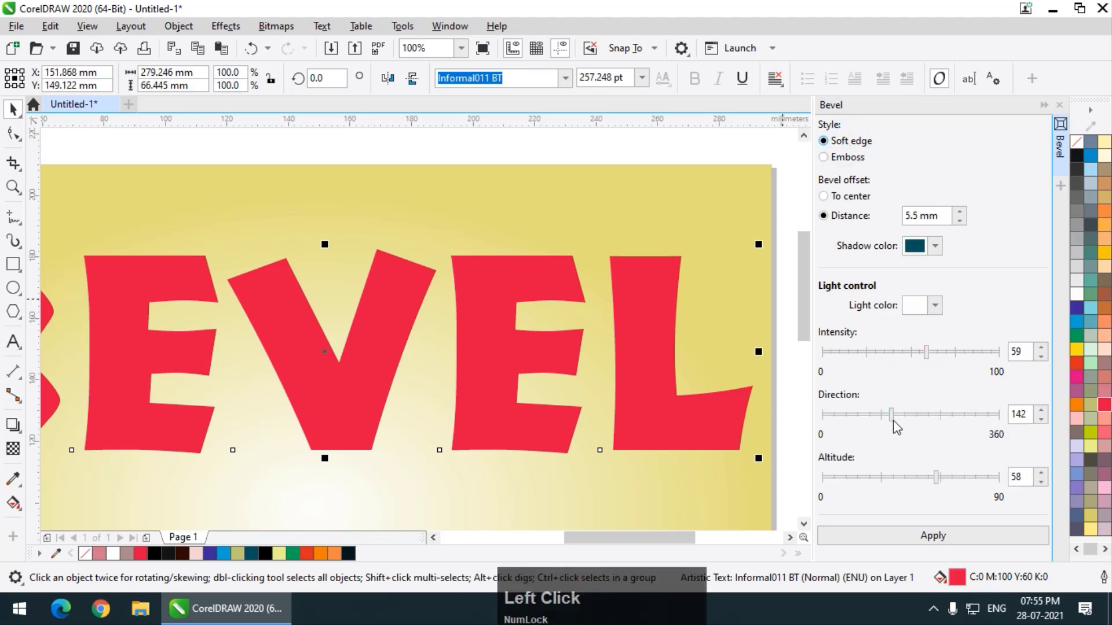
{"action": "left_click_drag", "start_coordinate": [892, 415], "coordinate": [912, 415]}
{"action": "left_click", "coordinate": [948, 531]}
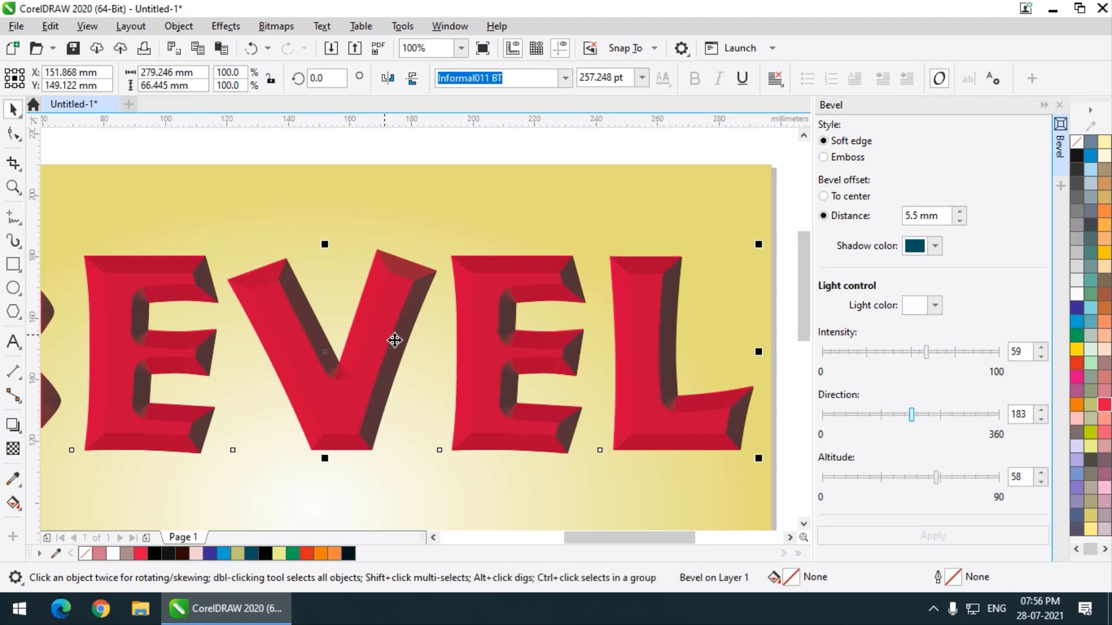
{"action": "left_click", "coordinate": [957, 352]}
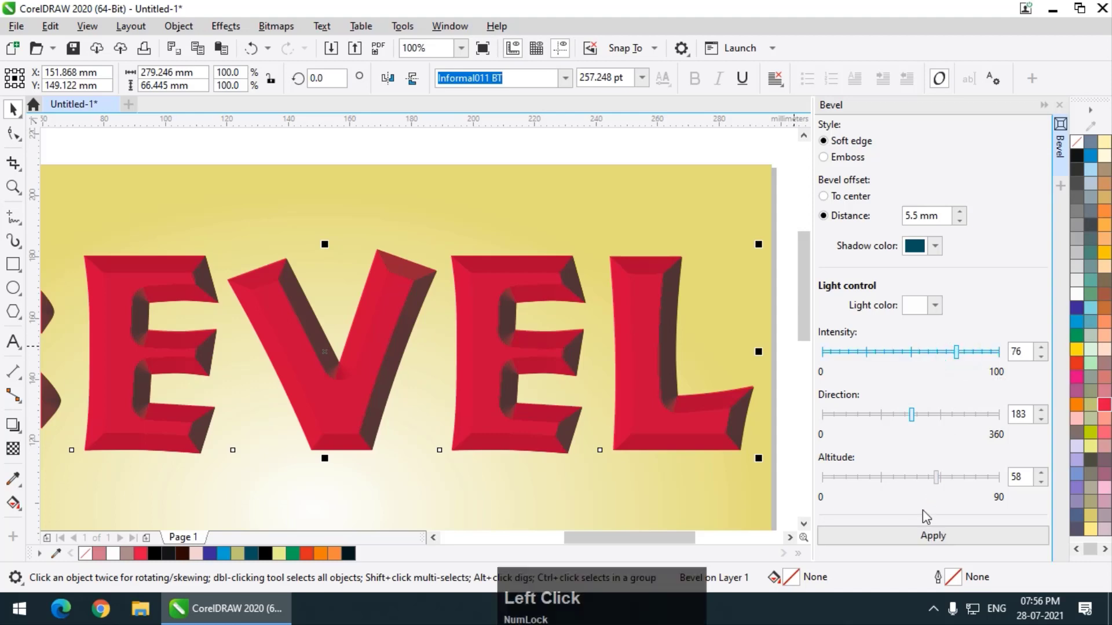
{"action": "left_click", "coordinate": [917, 537]}
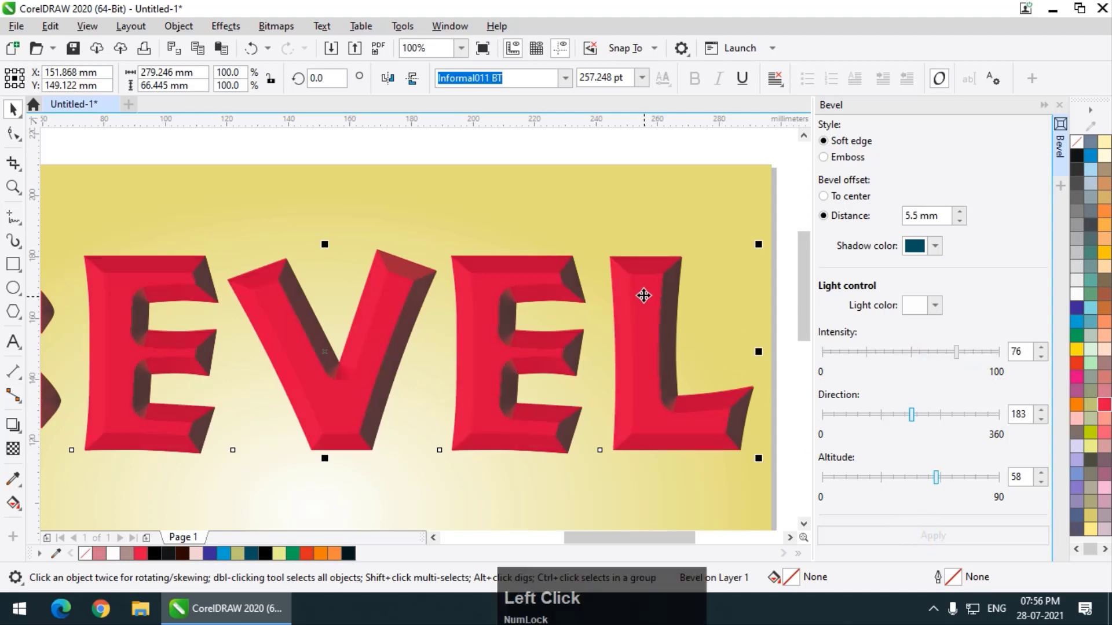
Try the text's soft edge bevel with an offset distance of 8.1 mm and with the To center offset.
{"action": "scroll", "coordinate": [662, 317], "scroll_direction": "up", "scroll_amount": 3}
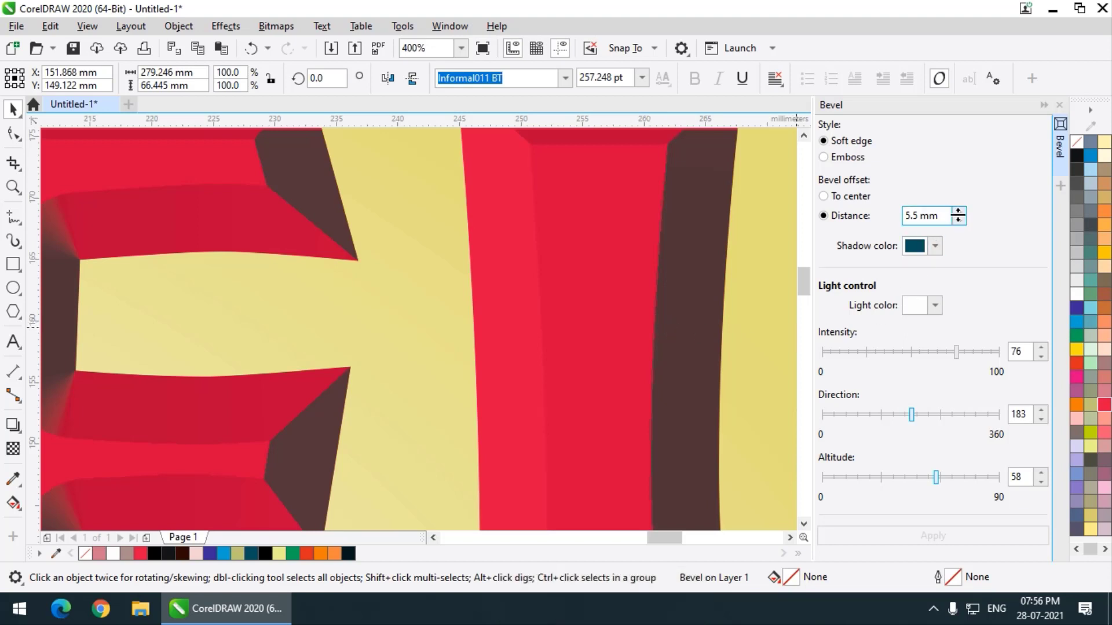
{"action": "left_click_drag", "start_coordinate": [960, 216], "coordinate": [961, 197]}
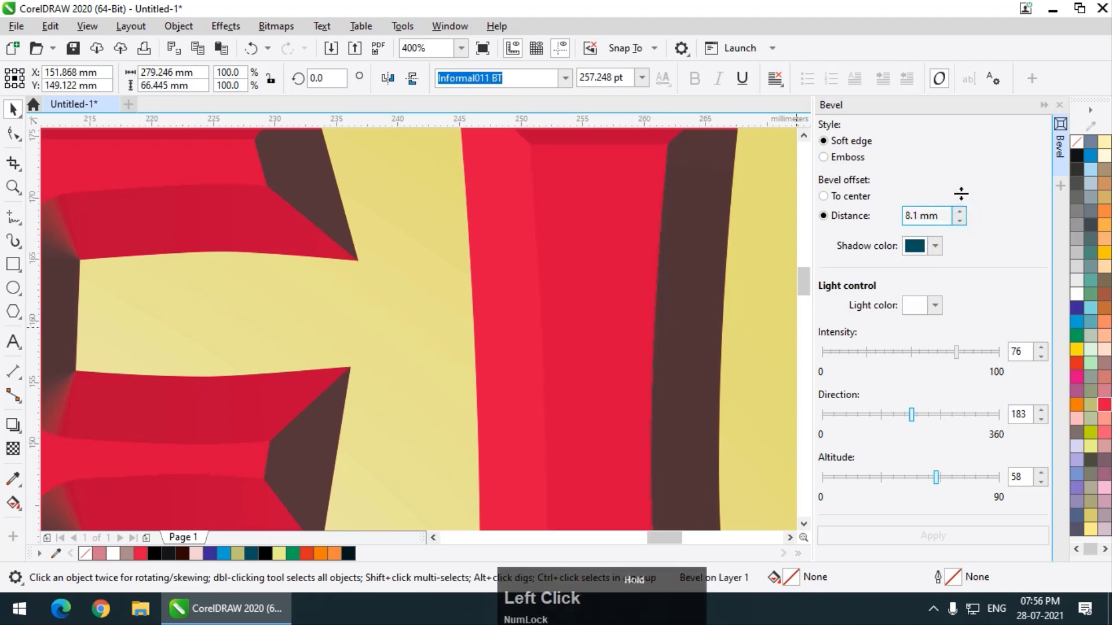
{"action": "left_click", "coordinate": [931, 536]}
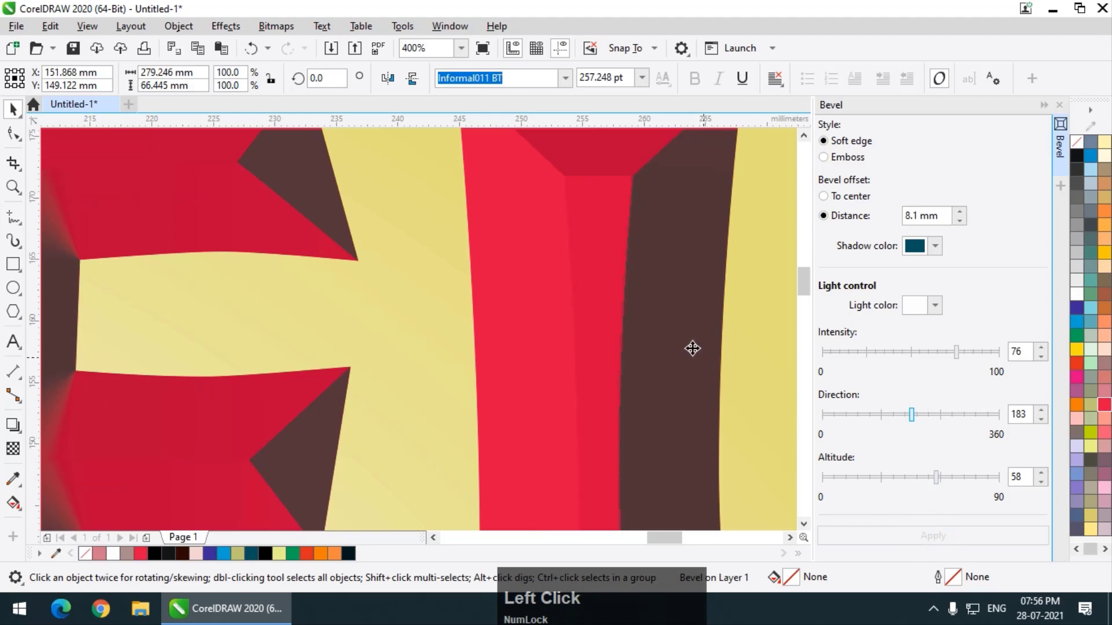
{"action": "scroll", "coordinate": [529, 278], "scroll_direction": "down", "scroll_amount": 1}
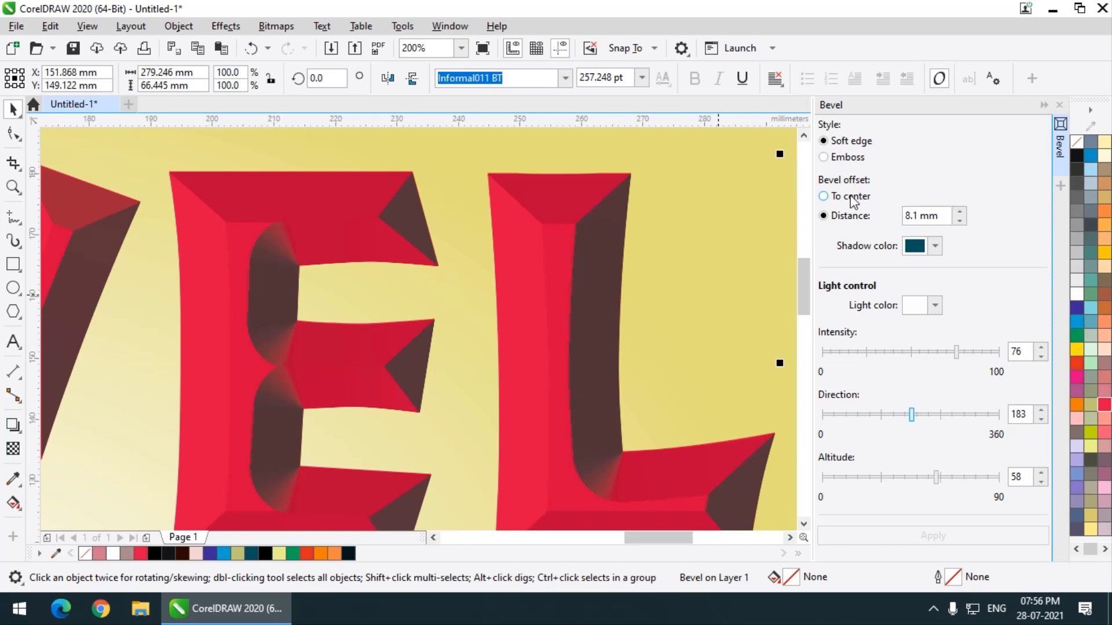
{"action": "left_click", "coordinate": [823, 196]}
{"action": "left_click", "coordinate": [934, 535]}
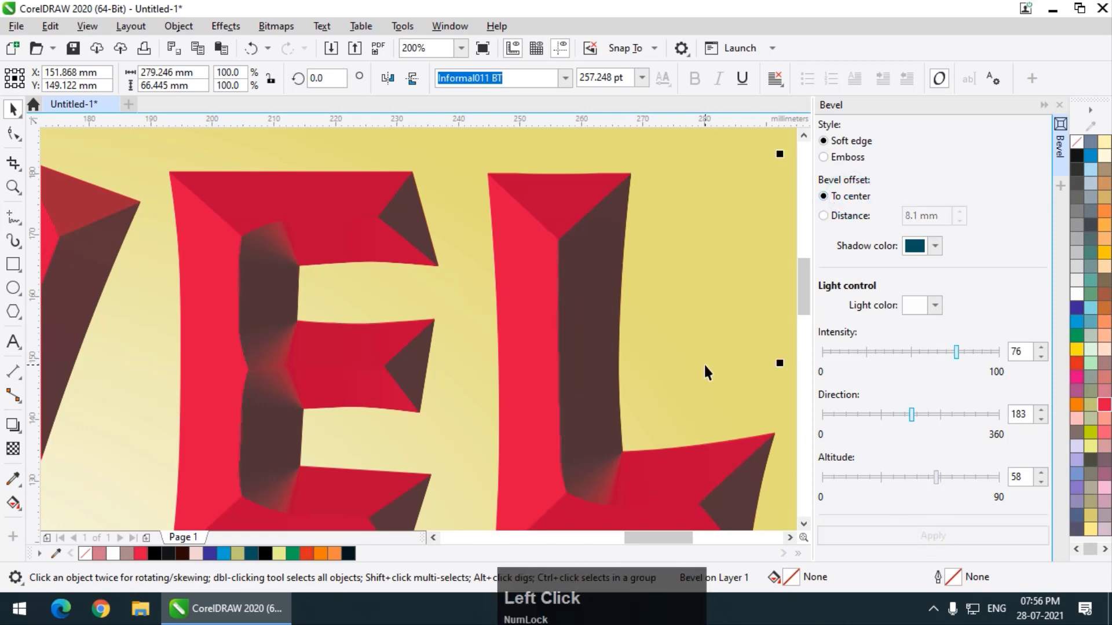
Switch the bevel offset back to Distance, applying 5.6 mm first and settling on 7.5 mm.
{"action": "left_click", "coordinate": [848, 215]}
{"action": "left_click_drag", "start_coordinate": [959, 214], "coordinate": [965, 238]}
{"action": "left_click", "coordinate": [948, 535]}
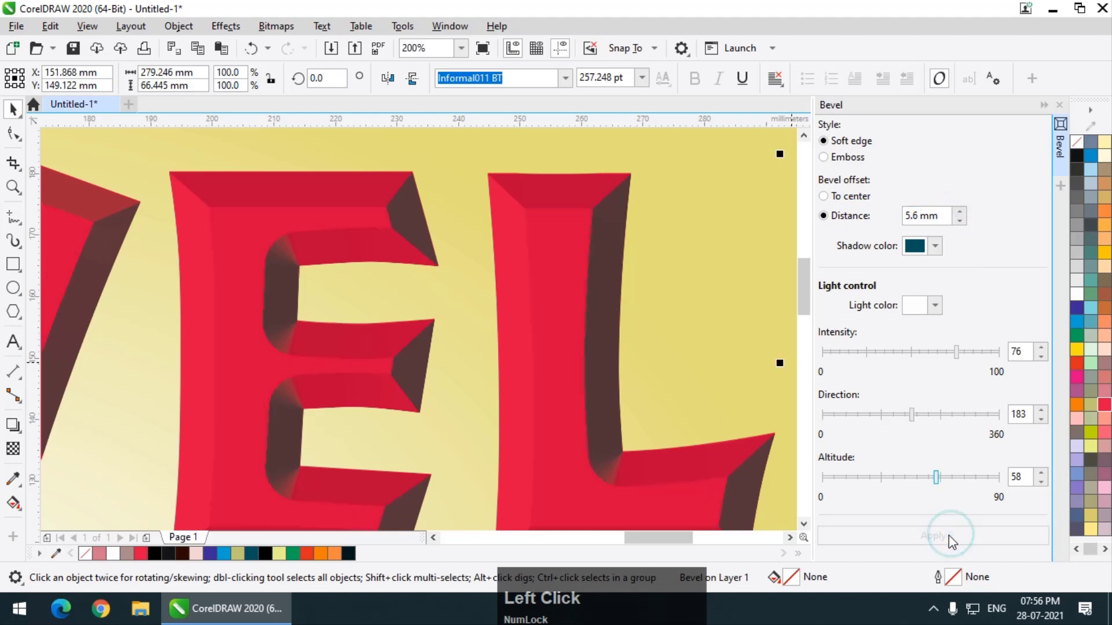
{"action": "left_click_drag", "start_coordinate": [962, 216], "coordinate": [959, 197]}
{"action": "left_click", "coordinate": [892, 535]}
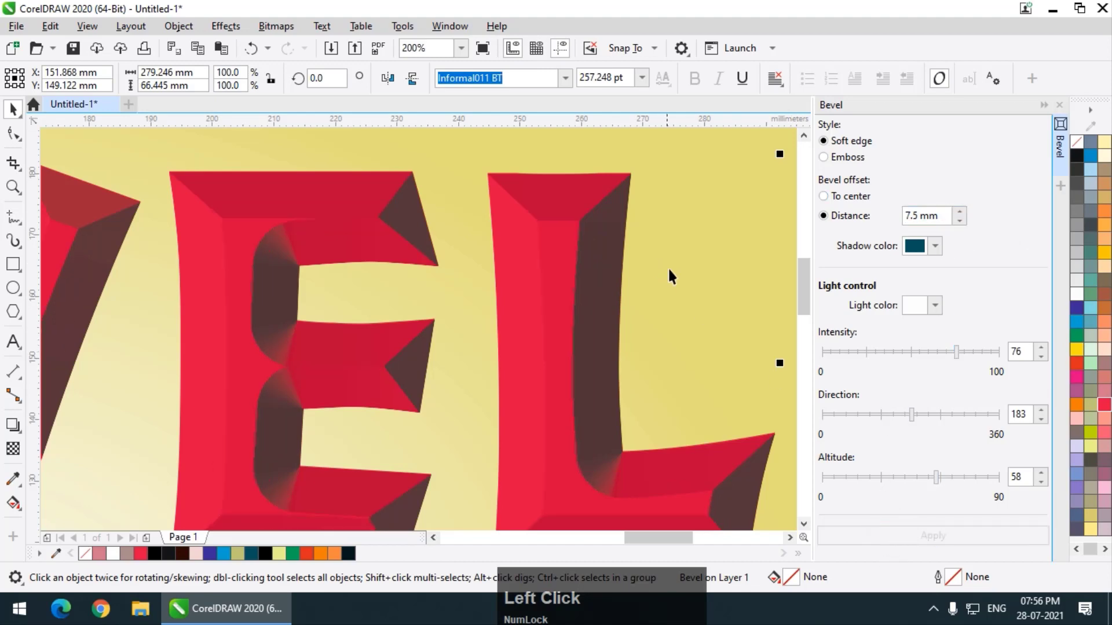
Compare the bevel's light intensity by applying 37 and then setting it to 75.
{"action": "scroll", "coordinate": [669, 276], "scroll_direction": "down", "scroll_amount": 1}
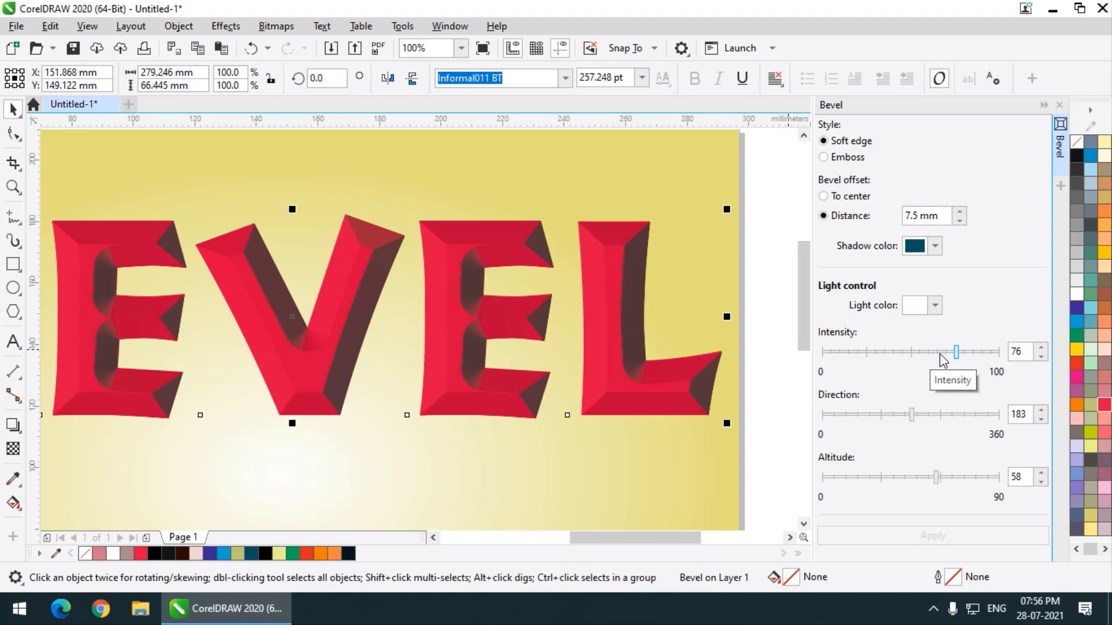
{"action": "left_click", "coordinate": [887, 352]}
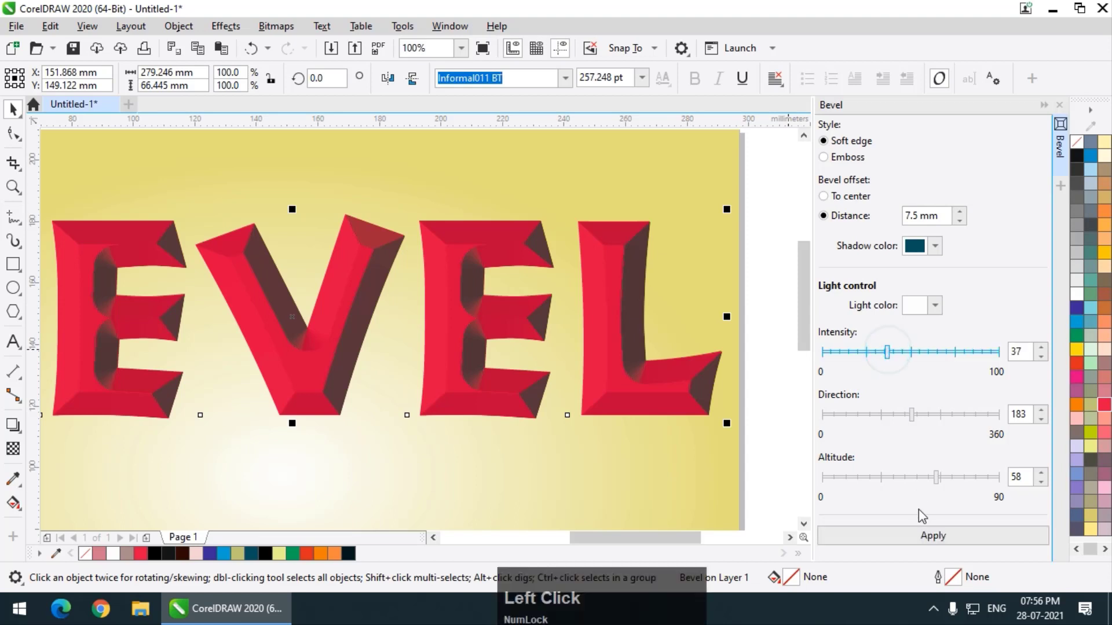
{"action": "left_click", "coordinate": [924, 536]}
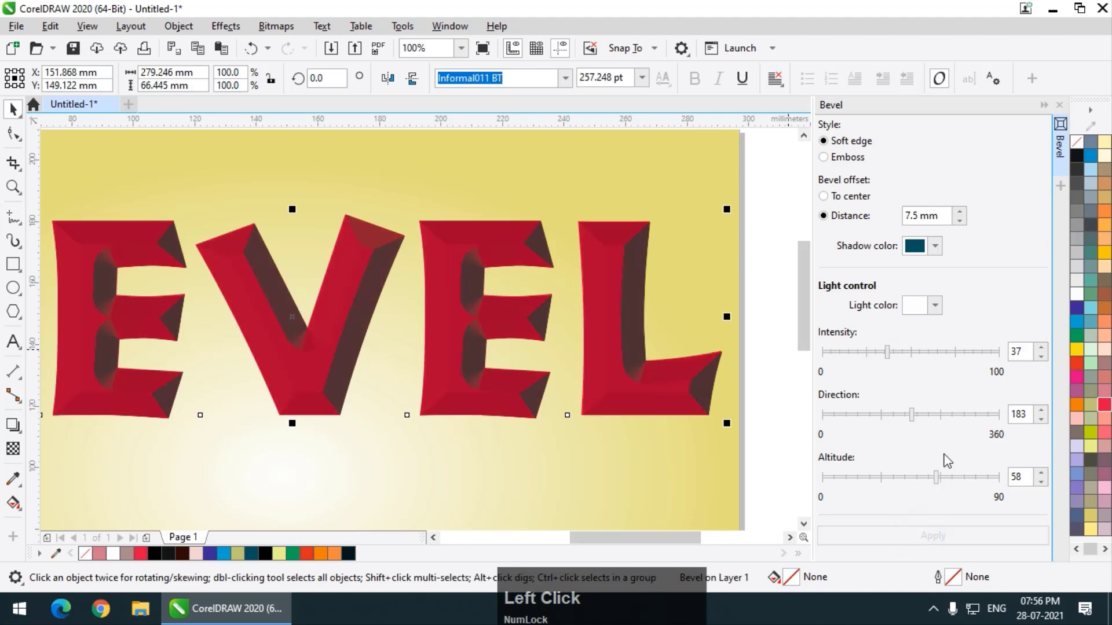
{"action": "left_click", "coordinate": [954, 351]}
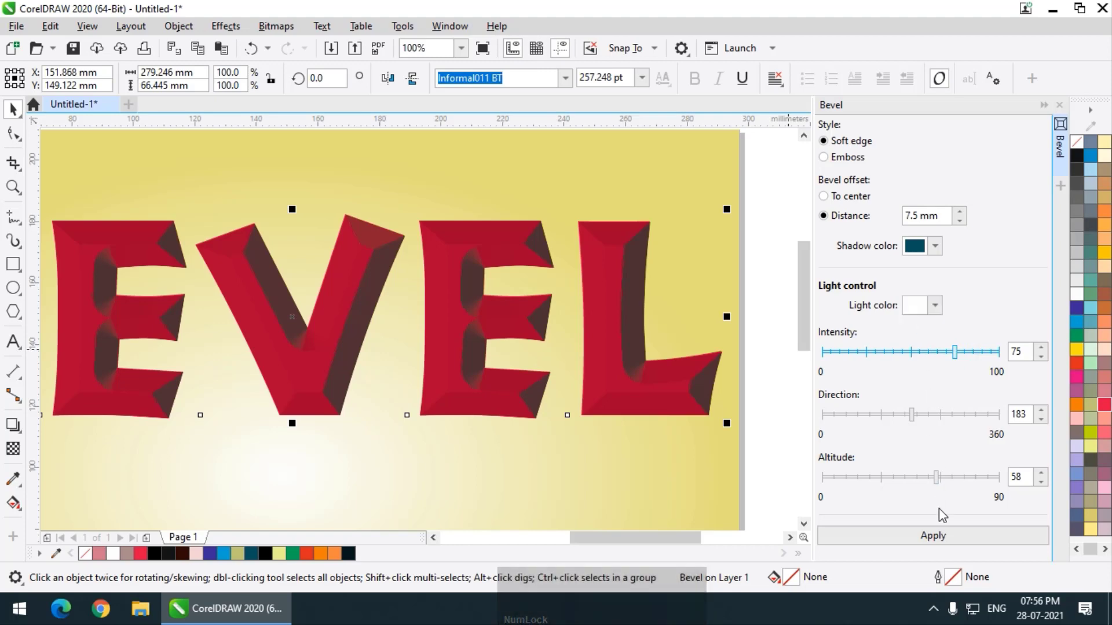
{"action": "left_click", "coordinate": [936, 538]}
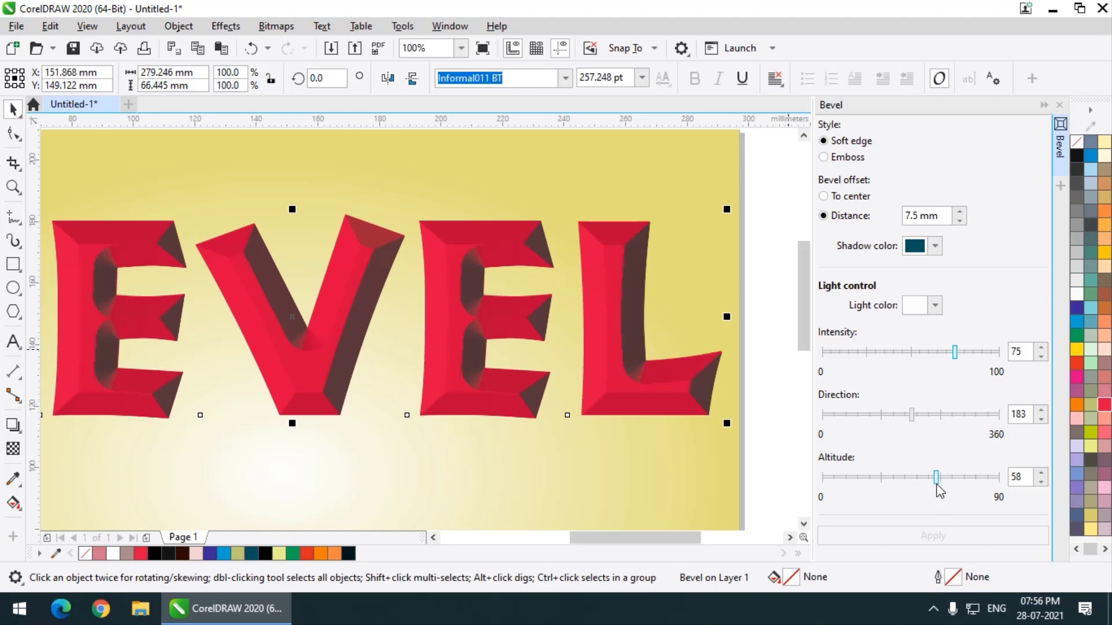
Apply light altitudes of 68, 62 and 53 to the text's bevel in turn, ending with 48.
{"action": "left_click_drag", "start_coordinate": [936, 484], "coordinate": [955, 481]}
{"action": "left_click", "coordinate": [947, 535]}
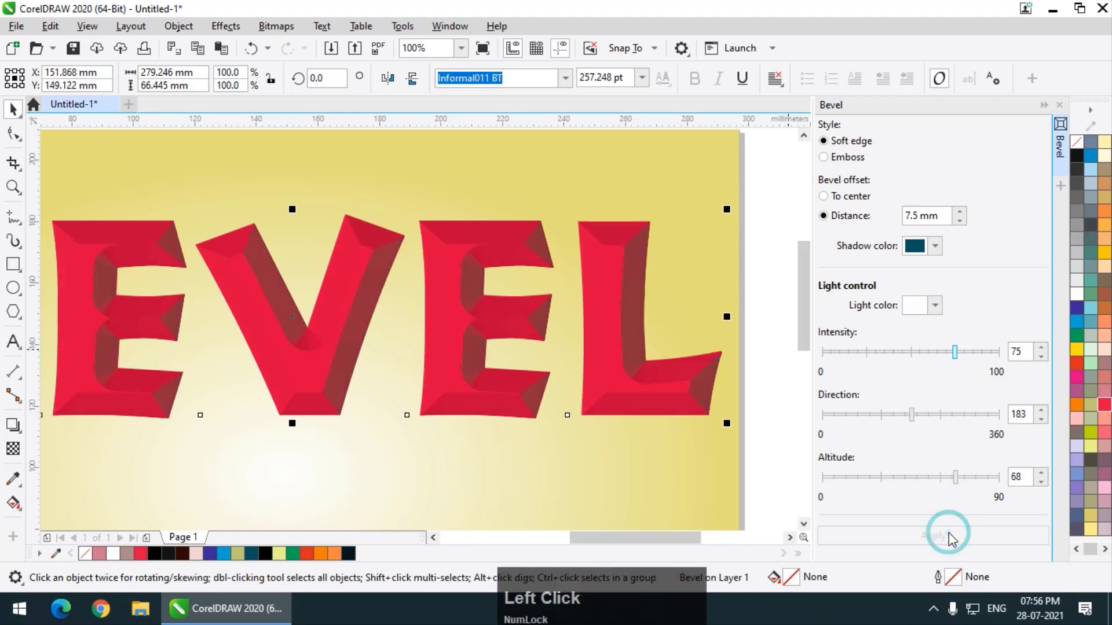
{"action": "left_click", "coordinate": [944, 478]}
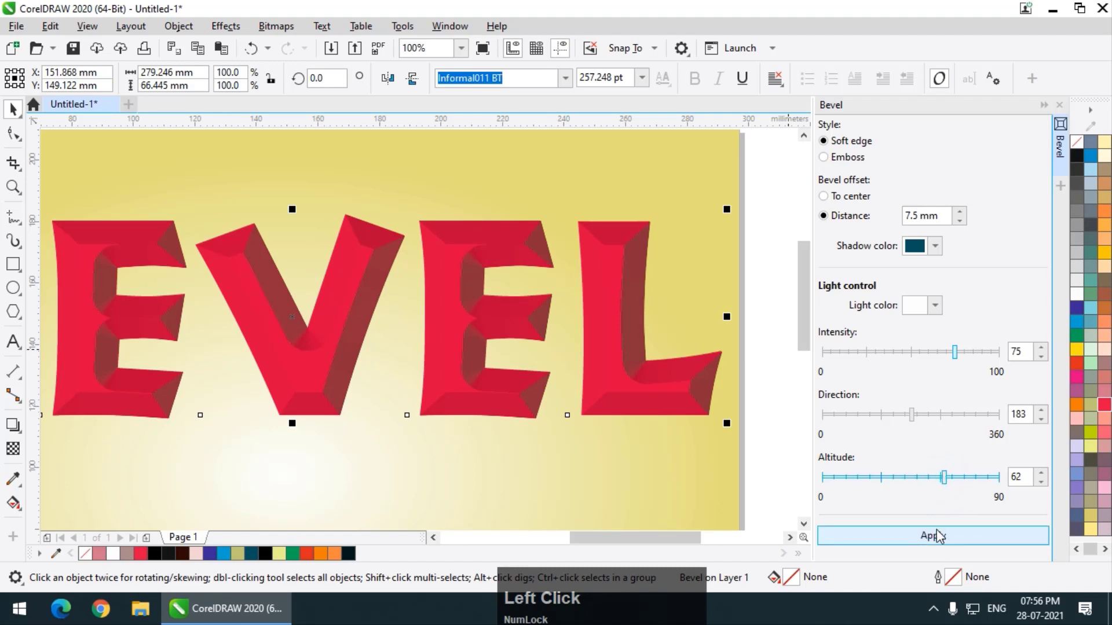
{"action": "left_click", "coordinate": [939, 537]}
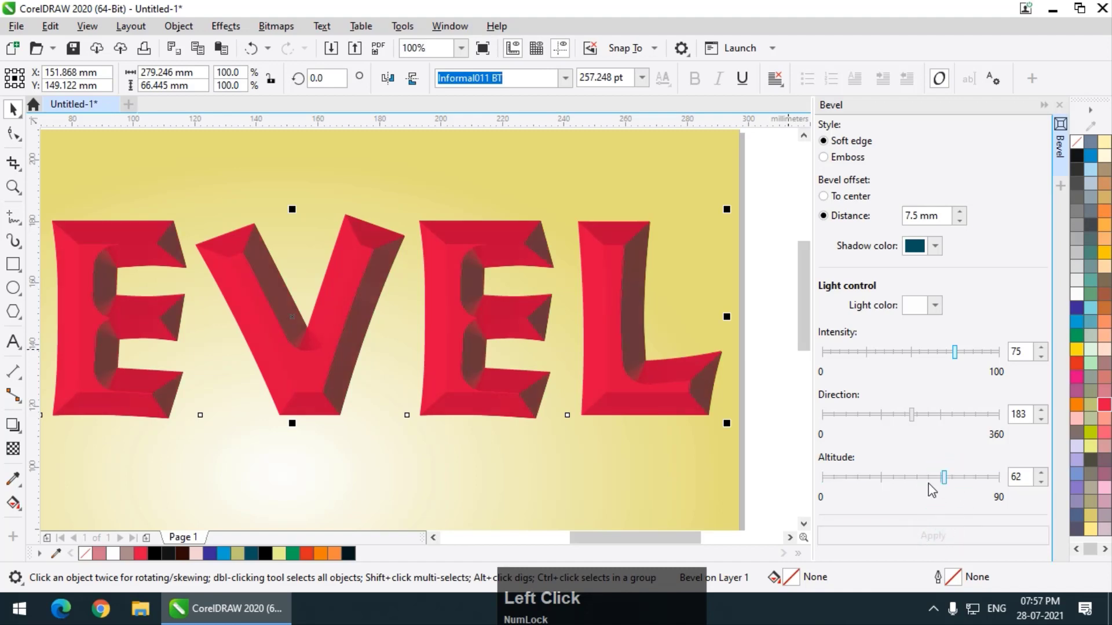
{"action": "left_click", "coordinate": [926, 477]}
{"action": "left_click", "coordinate": [935, 537]}
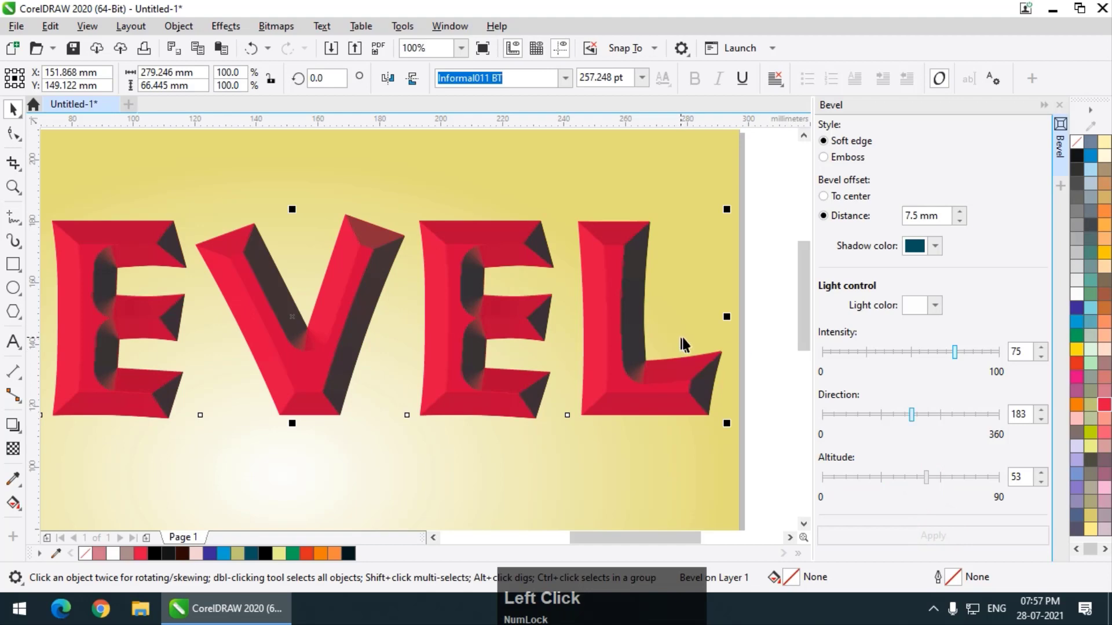
{"action": "left_click", "coordinate": [916, 477]}
{"action": "left_click", "coordinate": [915, 535]}
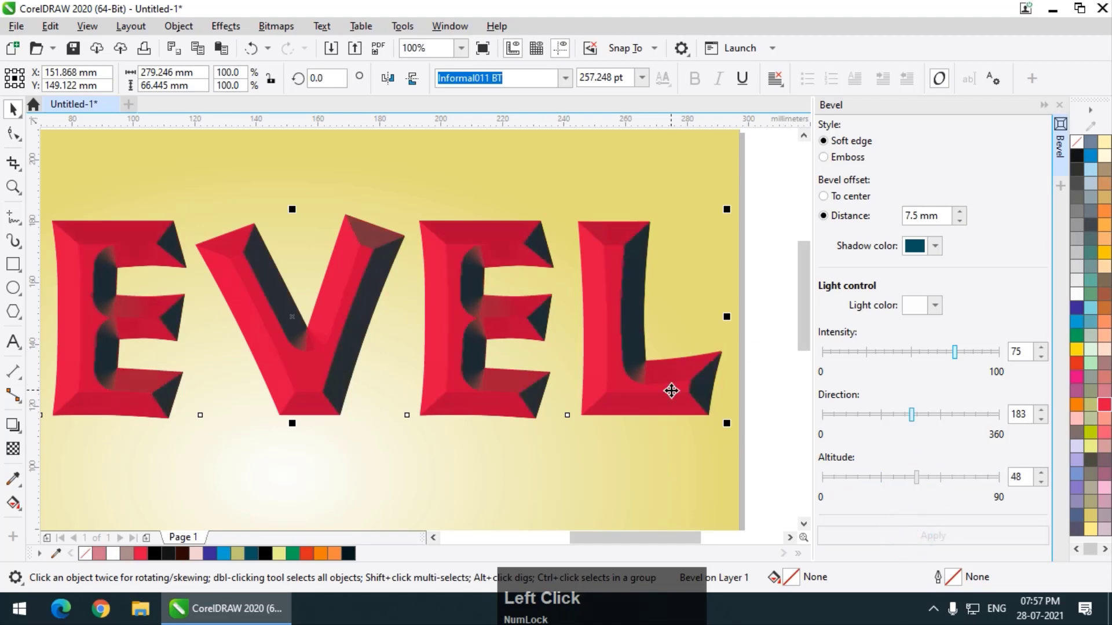
{"action": "scroll", "coordinate": [701, 402], "scroll_direction": "down", "scroll_amount": 2}
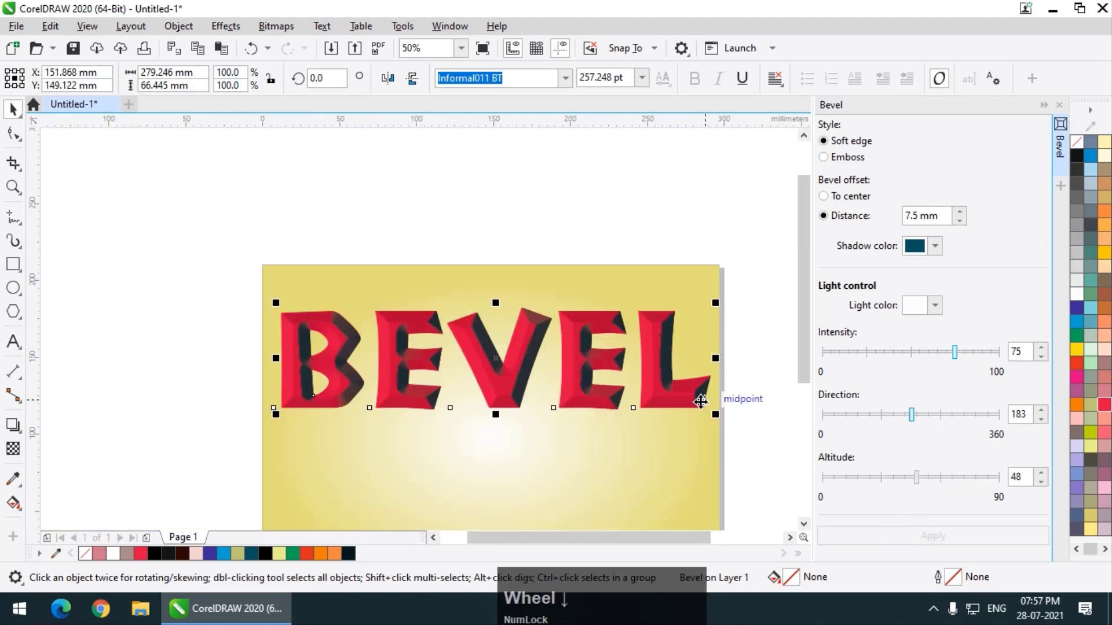
Set the red text's bevel light altitude to 42, apply it and inspect the letters' edges.
{"action": "left_click", "coordinate": [904, 478]}
{"action": "left_click", "coordinate": [906, 535]}
{"action": "scroll", "coordinate": [678, 395], "scroll_direction": "up", "scroll_amount": 2}
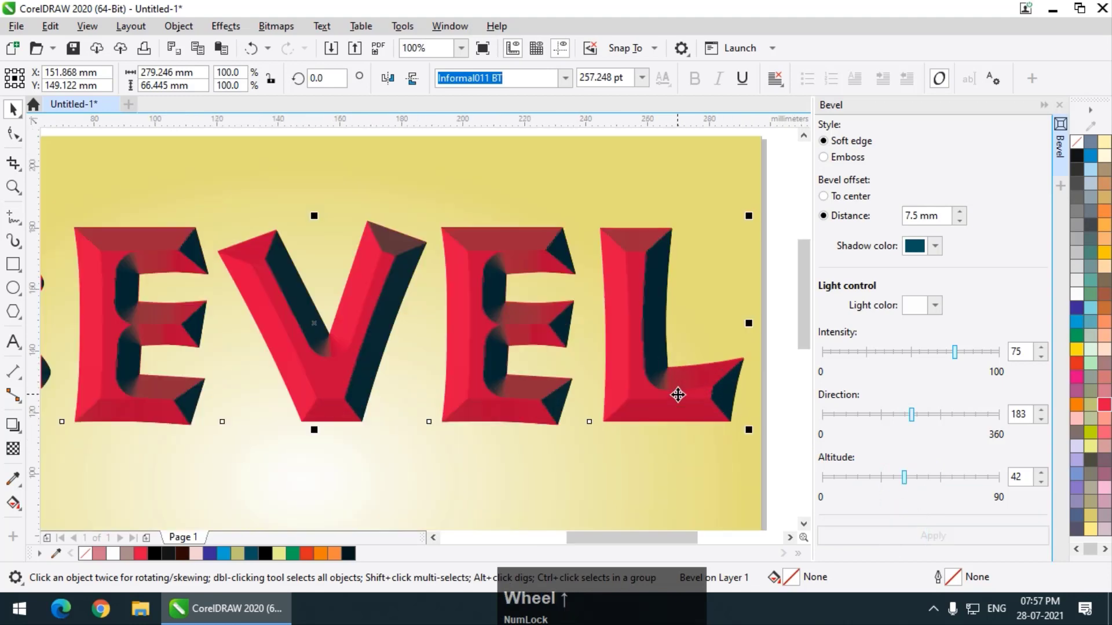
{"action": "scroll", "coordinate": [608, 347], "scroll_direction": "down", "scroll_amount": 2}
{"action": "scroll", "coordinate": [506, 187], "scroll_direction": "down", "scroll_amount": 1}
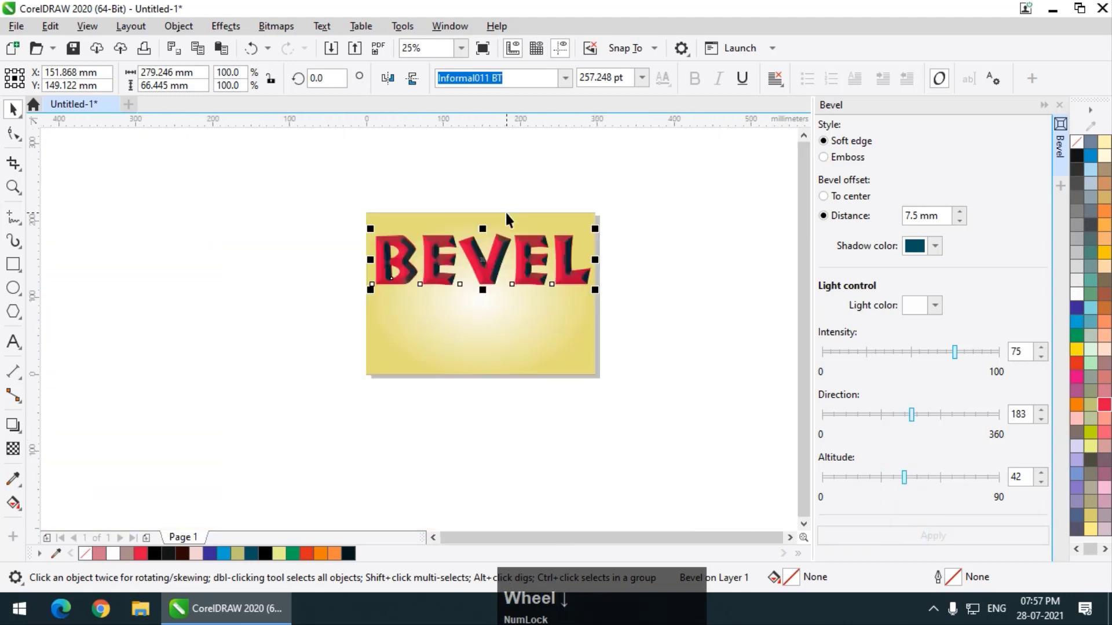
{"action": "scroll", "coordinate": [506, 213], "scroll_direction": "up", "scroll_amount": 1}
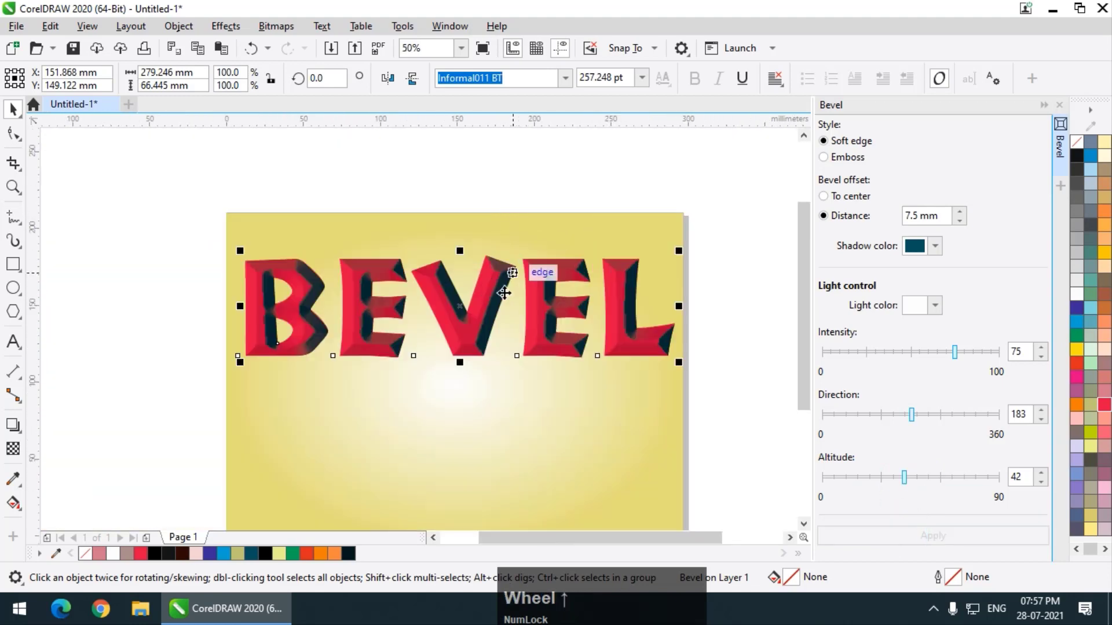
Add the artistic text BEVEL in Arial 24 pt on the empty area beside the page.
{"action": "left_click", "coordinate": [12, 341]}
{"action": "left_click", "coordinate": [130, 434]}
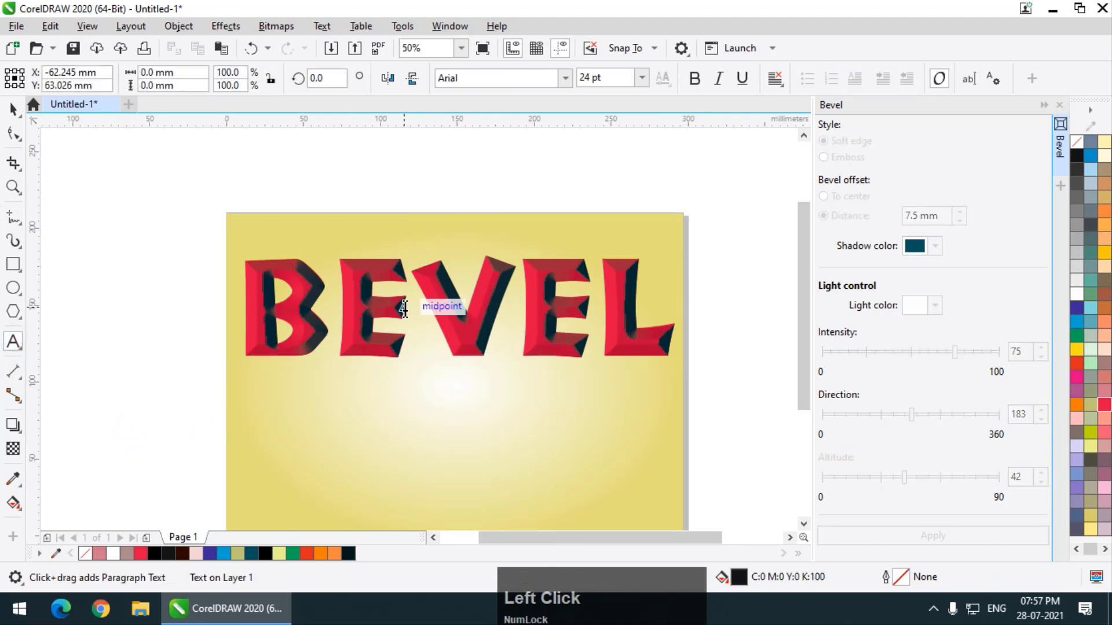
{"action": "type", "text": "BEVEL"}
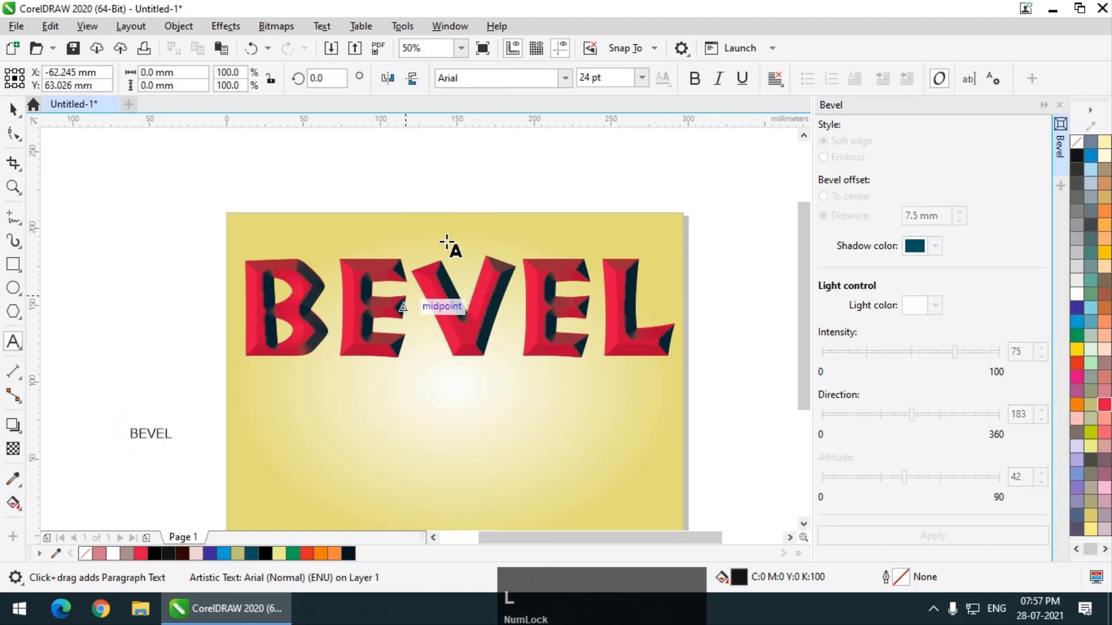
{"action": "left_click", "coordinate": [13, 110]}
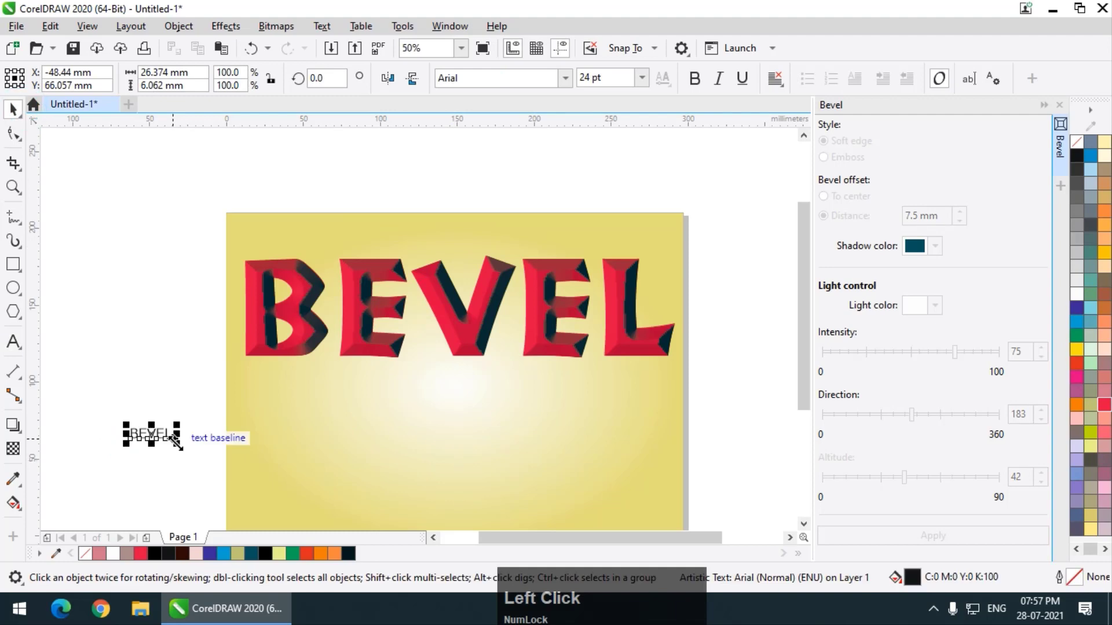
Enlarge the new text proportionally to about 203 mm wide and place it below the red beveled text.
{"action": "left_click_drag", "start_coordinate": [177, 444], "coordinate": [367, 487]}
{"action": "left_click_drag", "start_coordinate": [260, 455], "coordinate": [474, 461]}
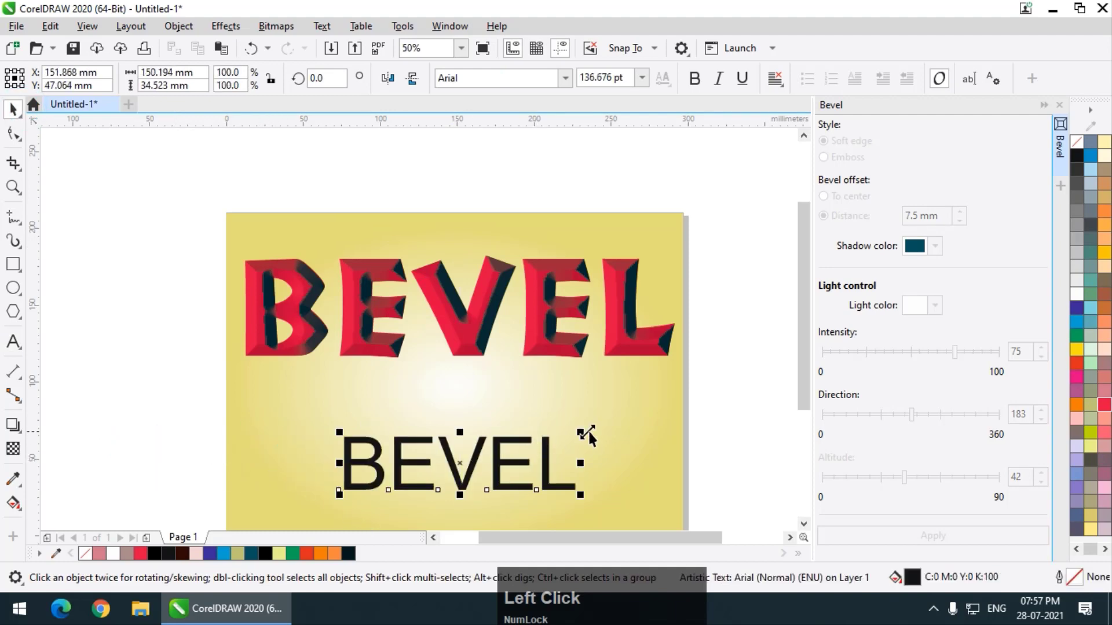
{"action": "left_click_drag", "start_coordinate": [588, 430], "coordinate": [669, 408]}
Change the new text's font to Montserrat ExtraBold, enlarge it to about 264 mm wide and shift it into the page.
{"action": "left_click", "coordinate": [566, 78]}
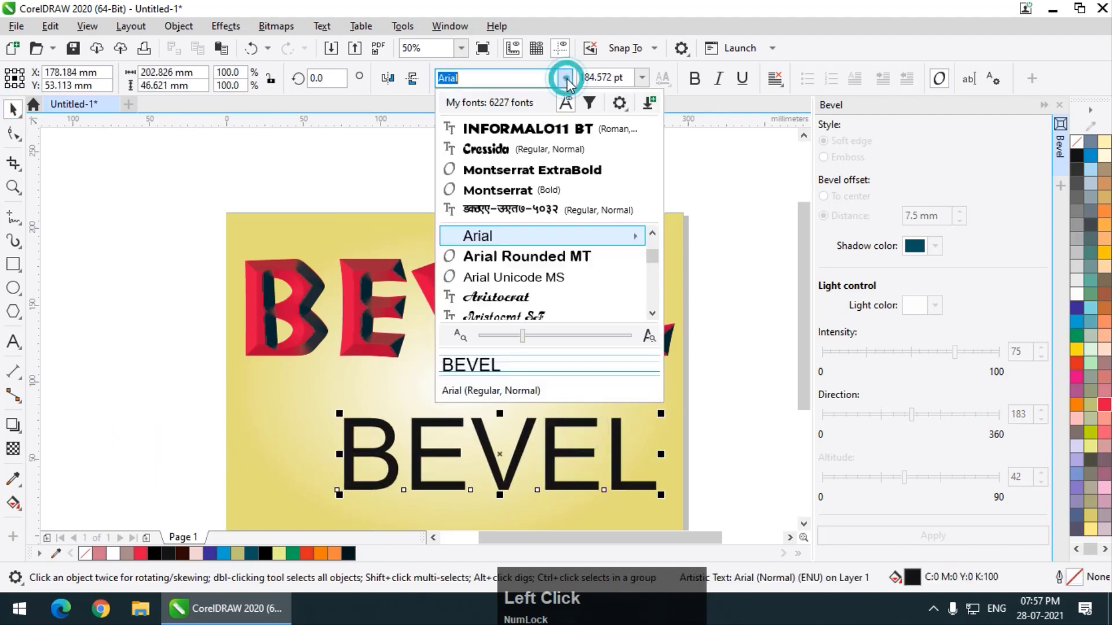
{"action": "left_click", "coordinate": [561, 169]}
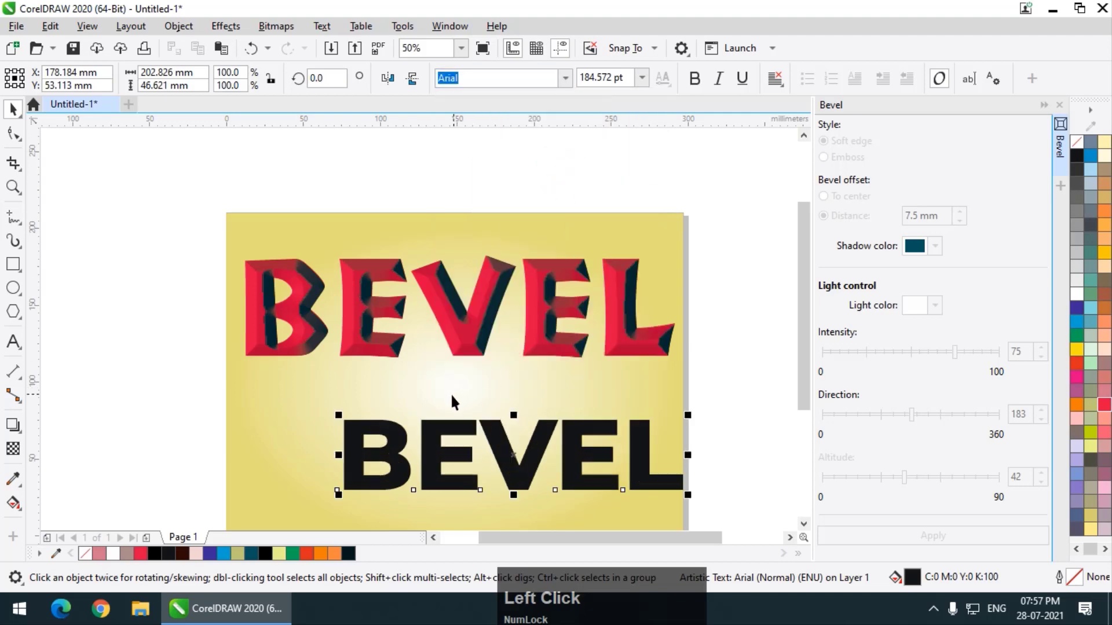
{"action": "left_click_drag", "start_coordinate": [340, 413], "coordinate": [271, 399]}
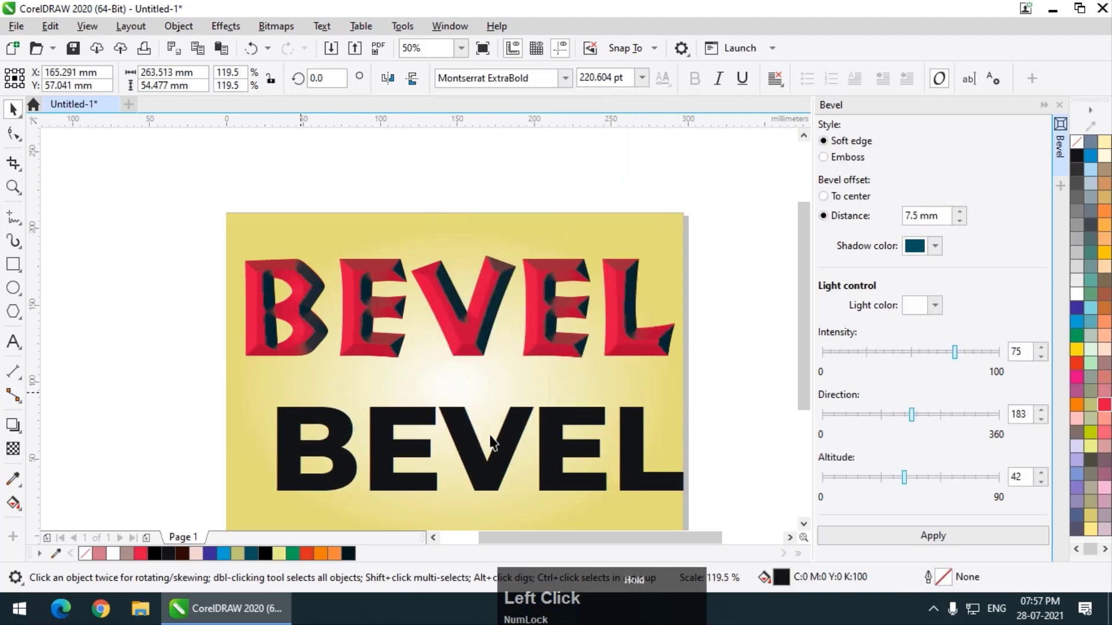
{"action": "scroll", "coordinate": [491, 442], "scroll_direction": "down", "scroll_amount": 1}
{"action": "scroll", "coordinate": [445, 398], "scroll_direction": "up", "scroll_amount": 1}
{"action": "left_click_drag", "start_coordinate": [445, 398], "coordinate": [437, 399]}
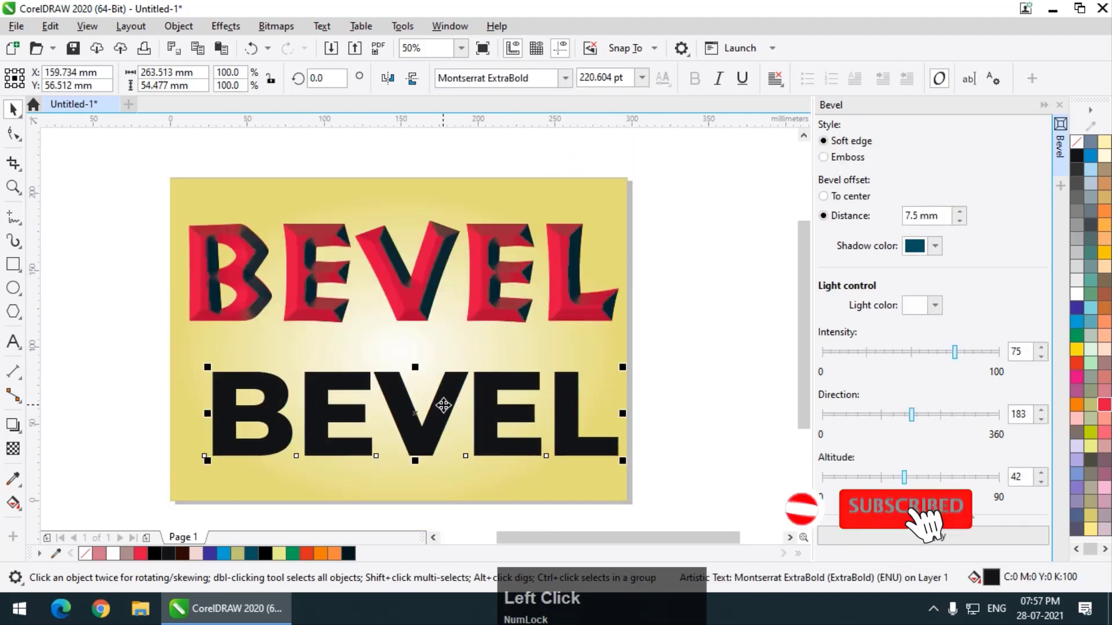
Fill the lower BEVEL text with cyan and shift it slightly to centre it under the red text.
{"action": "left_click", "coordinate": [1076, 323]}
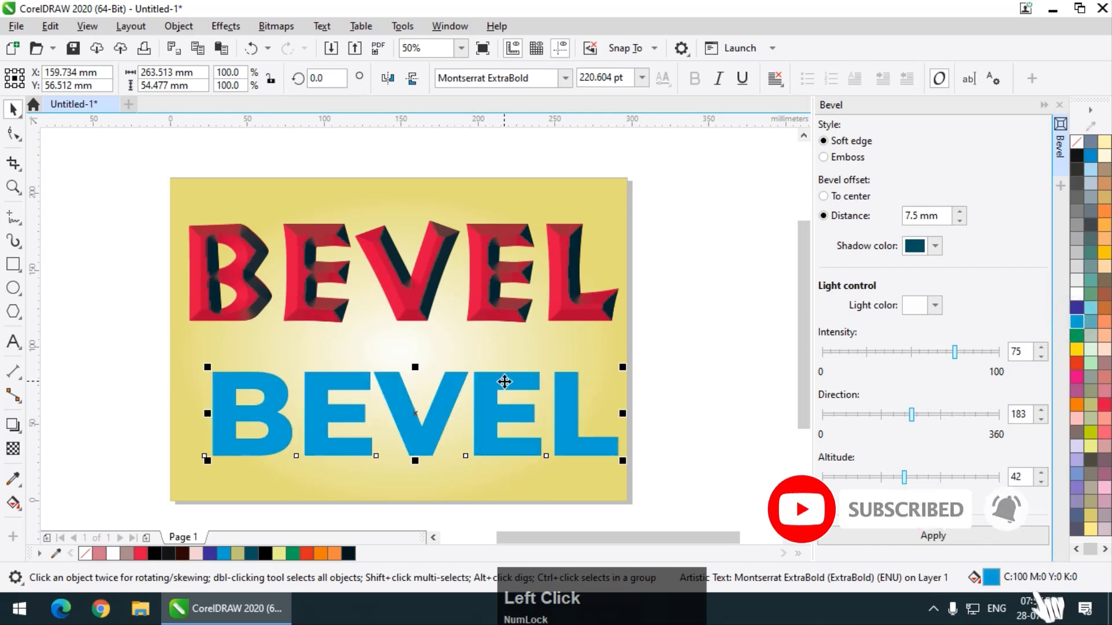
{"action": "scroll", "coordinate": [509, 395], "scroll_direction": "up", "scroll_amount": 1}
{"action": "left_click_drag", "start_coordinate": [521, 428], "coordinate": [508, 411]}
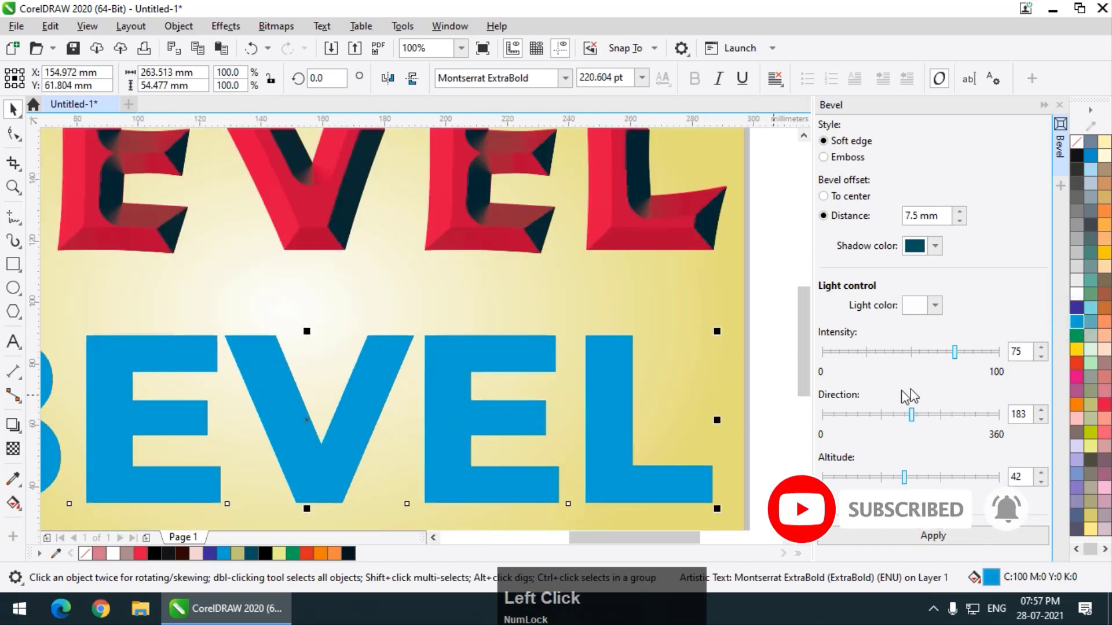
Apply a soft edge bevel to the cyan text with distance 7.8 mm, intensity 83, direction 168 and altitude 35.
{"action": "left_click_drag", "start_coordinate": [966, 359], "coordinate": [969, 354]}
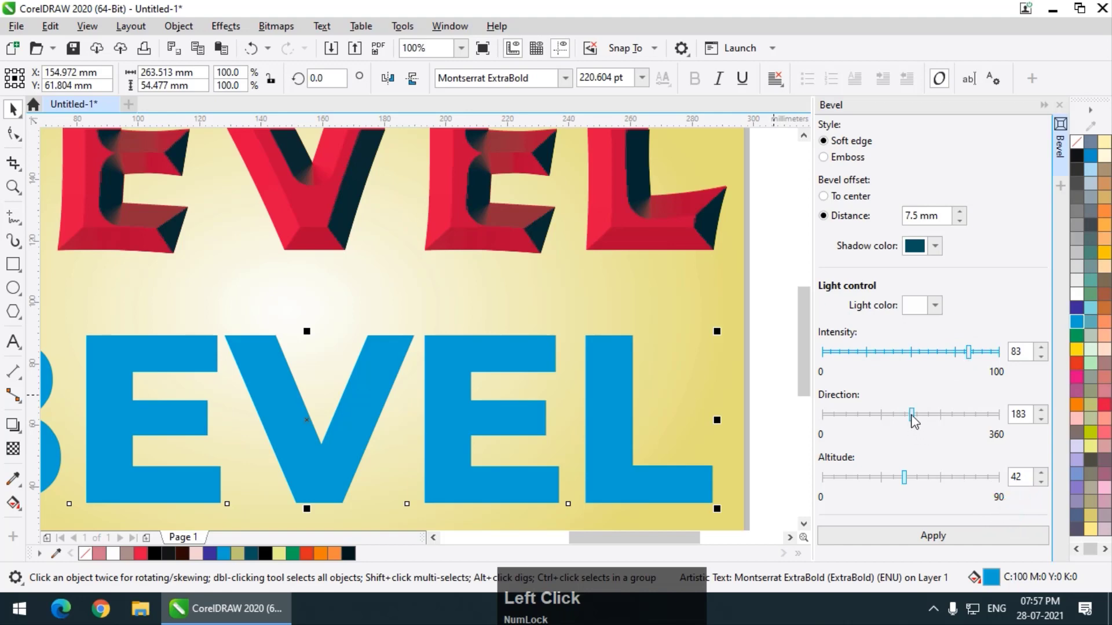
{"action": "left_click_drag", "start_coordinate": [911, 414], "coordinate": [904, 415]}
{"action": "left_click_drag", "start_coordinate": [901, 477], "coordinate": [890, 476]}
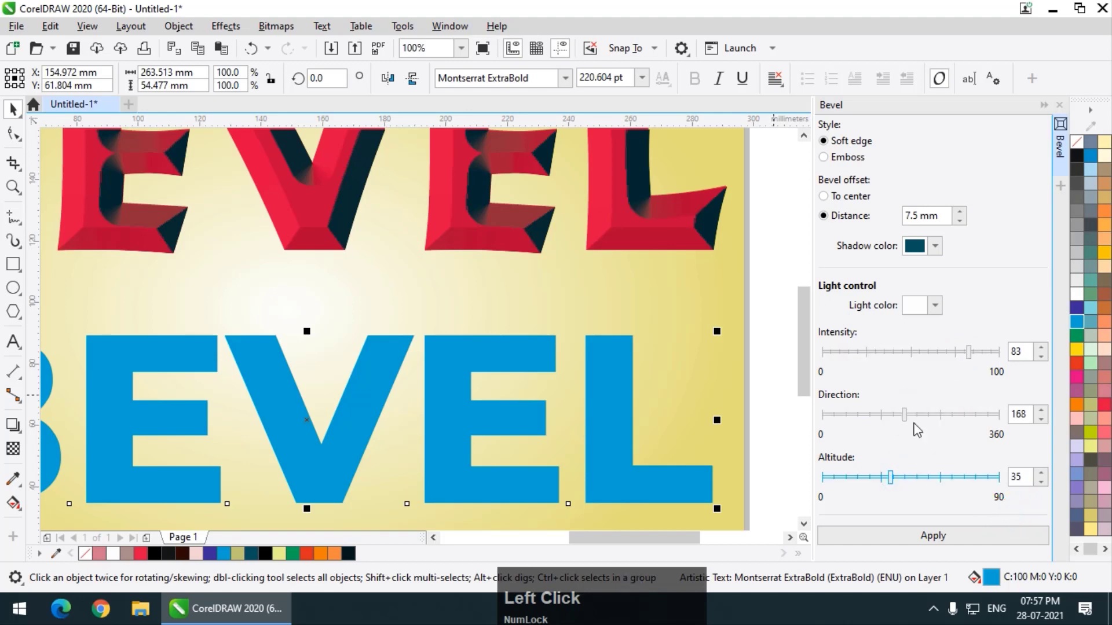
{"action": "left_click_drag", "start_coordinate": [954, 216], "coordinate": [955, 214]}
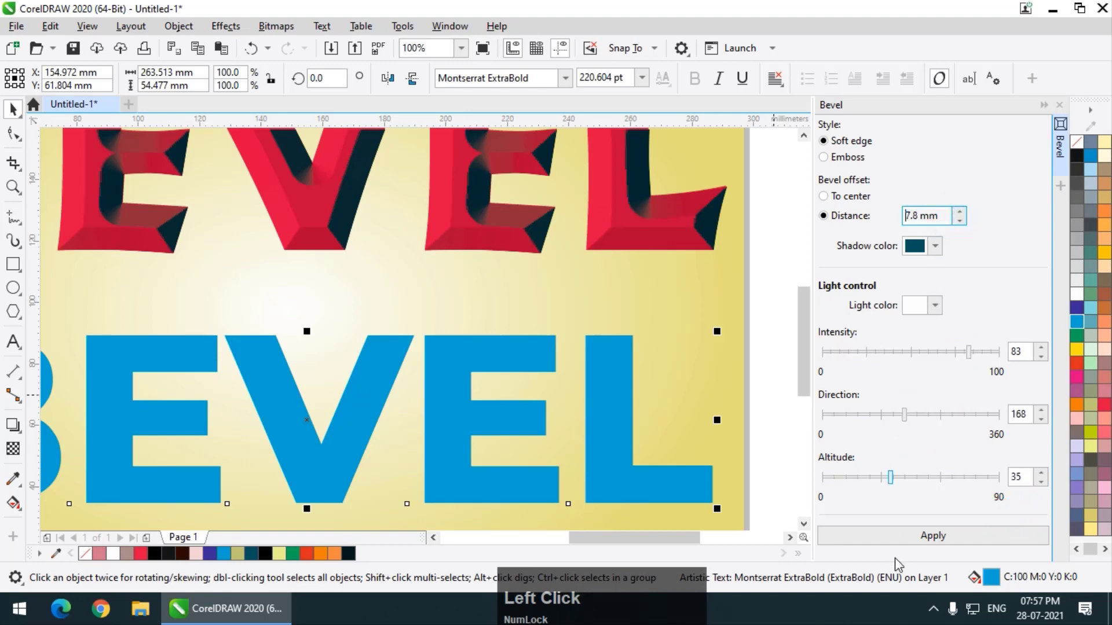
{"action": "left_click", "coordinate": [898, 535]}
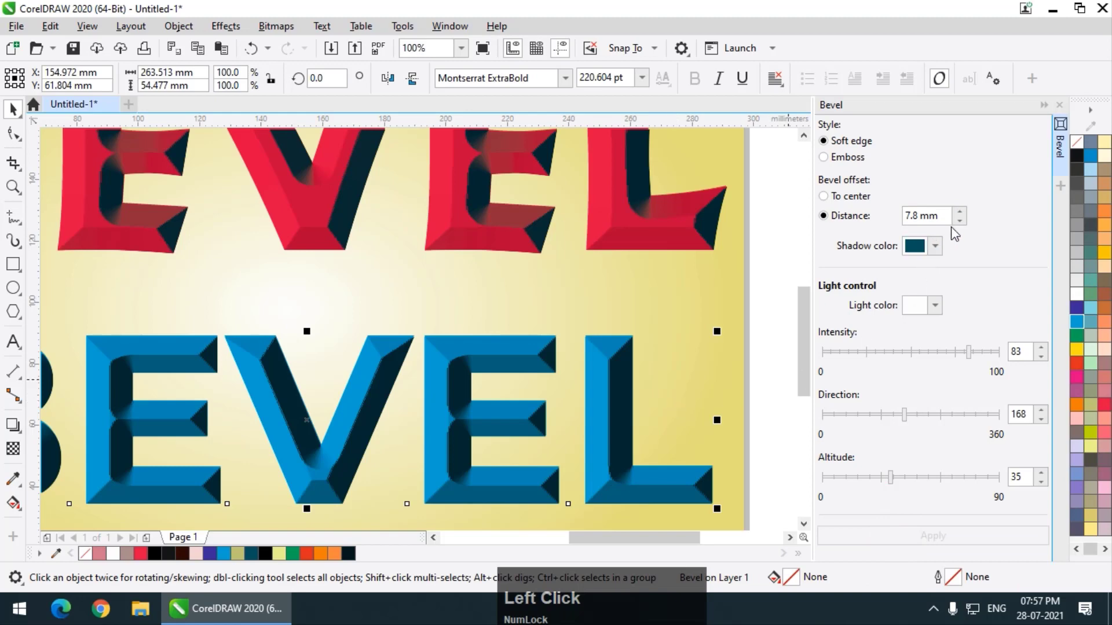
Reduce the cyan text's bevel distance to 6.4 mm and its light altitude to 27, applying each change.
{"action": "left_click_drag", "start_coordinate": [958, 217], "coordinate": [958, 224]}
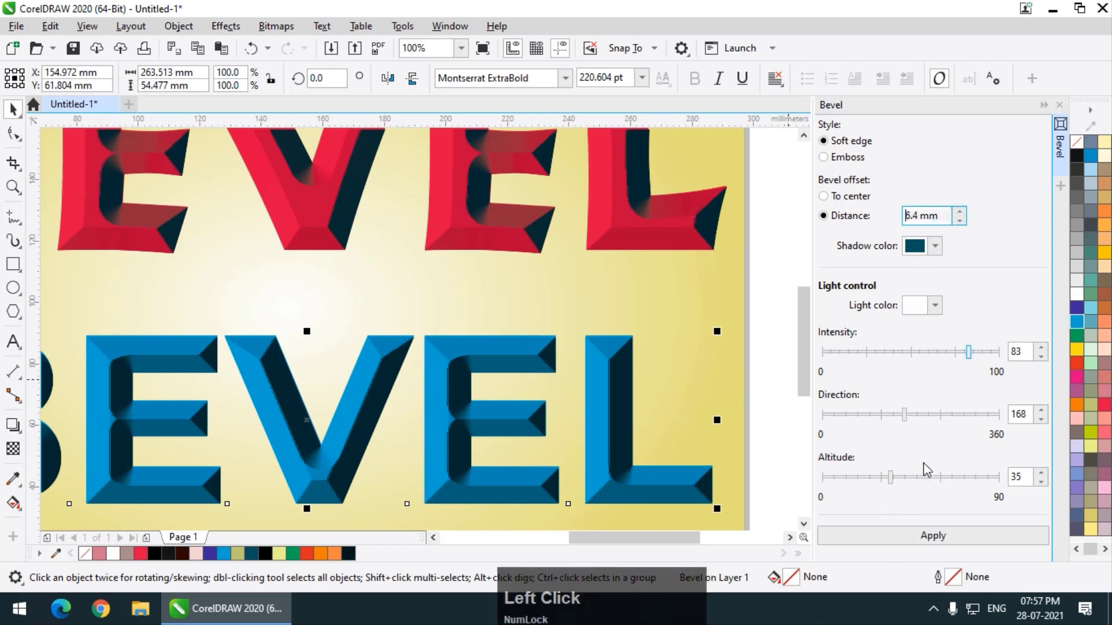
{"action": "left_click", "coordinate": [930, 535]}
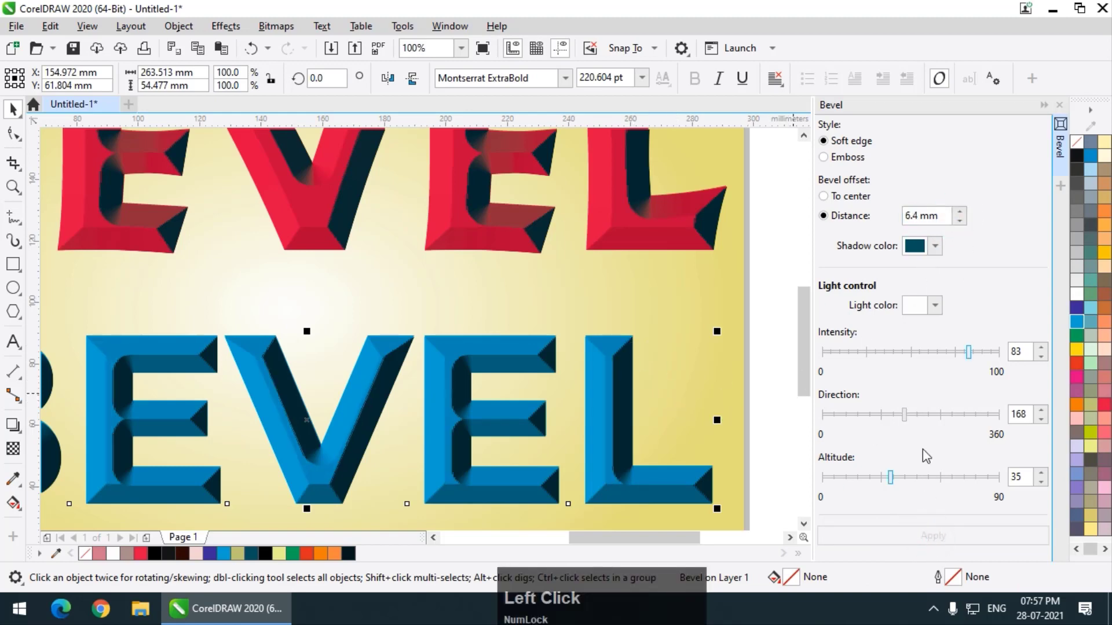
{"action": "left_click_drag", "start_coordinate": [890, 478], "coordinate": [875, 478]}
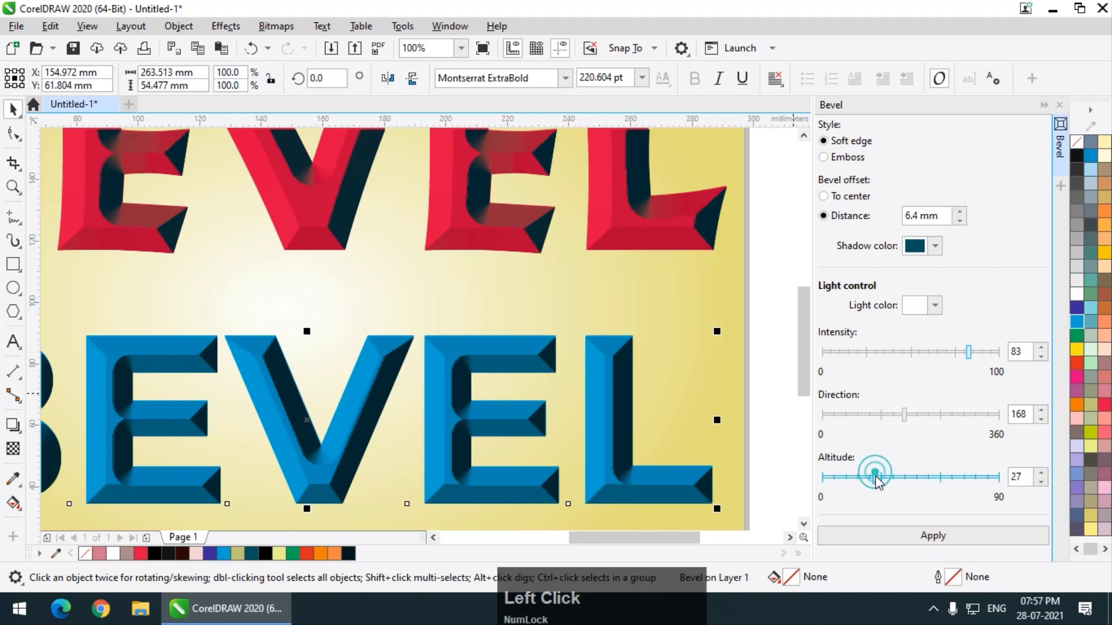
{"action": "left_click", "coordinate": [892, 538]}
Inspect the cyan text's bevel and frame the whole page with both beveled texts using the Zoom tool.
{"action": "scroll", "coordinate": [776, 420], "scroll_direction": "down", "scroll_amount": 1}
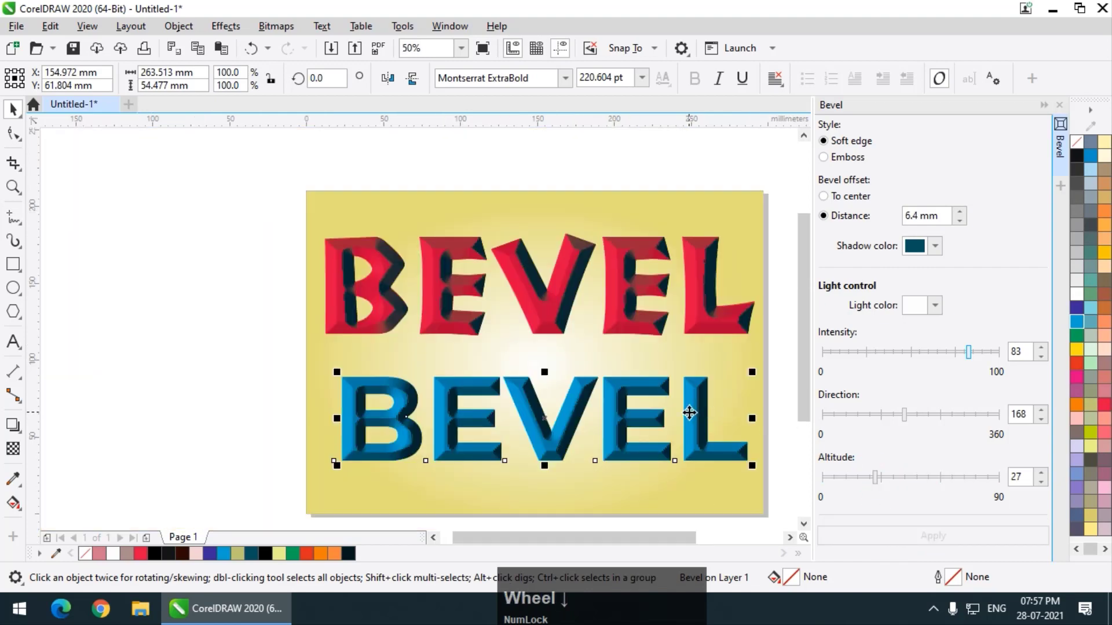
{"action": "scroll", "coordinate": [648, 384], "scroll_direction": "up", "scroll_amount": 1}
{"action": "scroll", "coordinate": [484, 350], "scroll_direction": "down", "scroll_amount": 1}
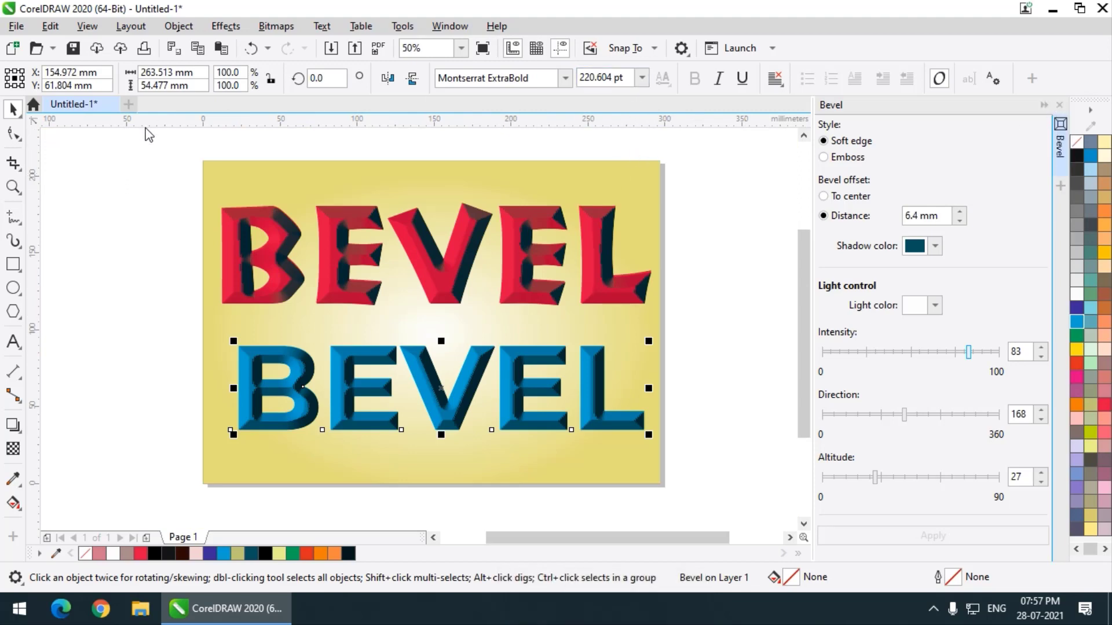
{"action": "left_click", "coordinate": [14, 186]}
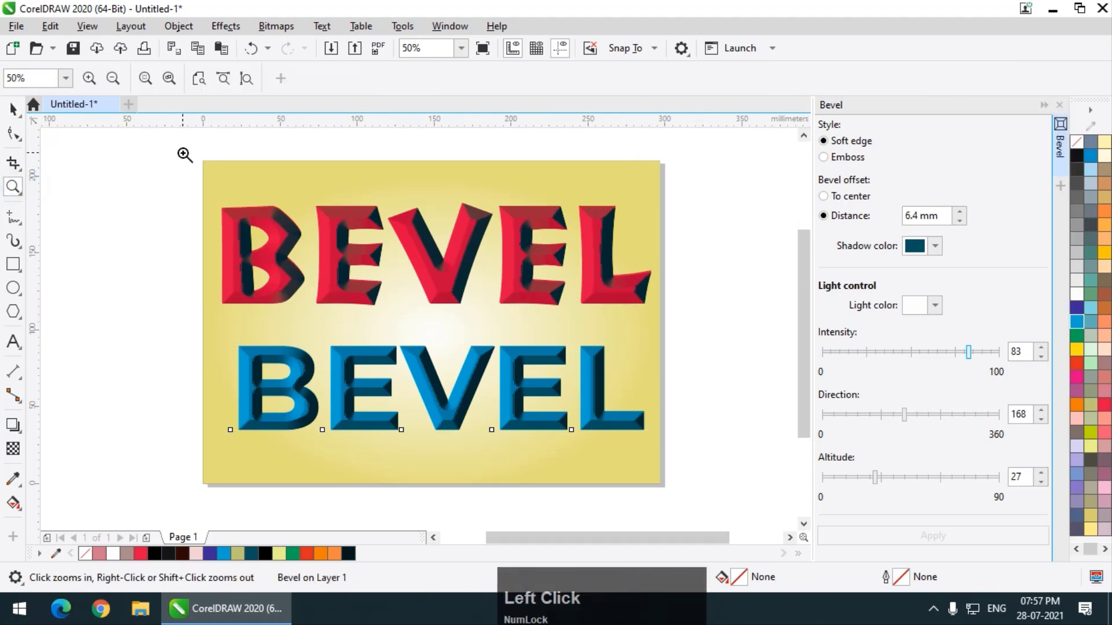
{"action": "left_click_drag", "start_coordinate": [181, 153], "coordinate": [679, 499]}
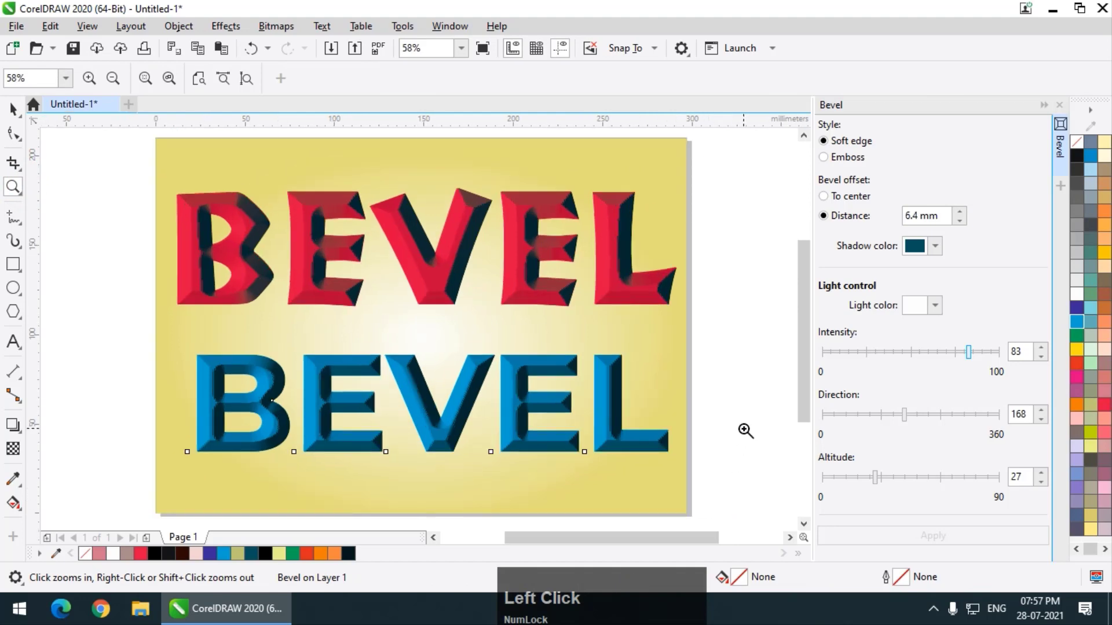